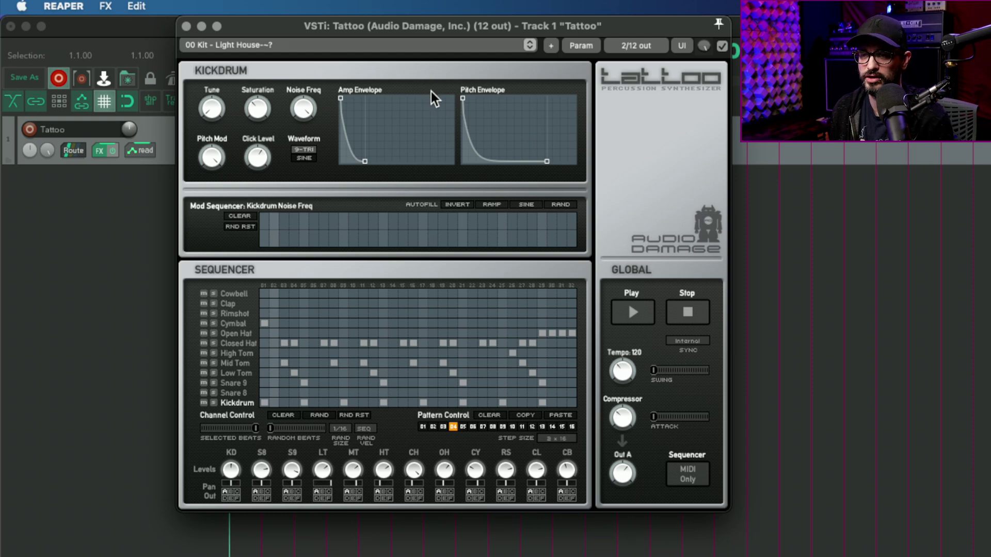
# Show the Low Tom and Mid Tom channels, return to Kickdrum, and lower its velocity bars on the first few steps
pyautogui.click(240, 384)
pyautogui.click(240, 362)
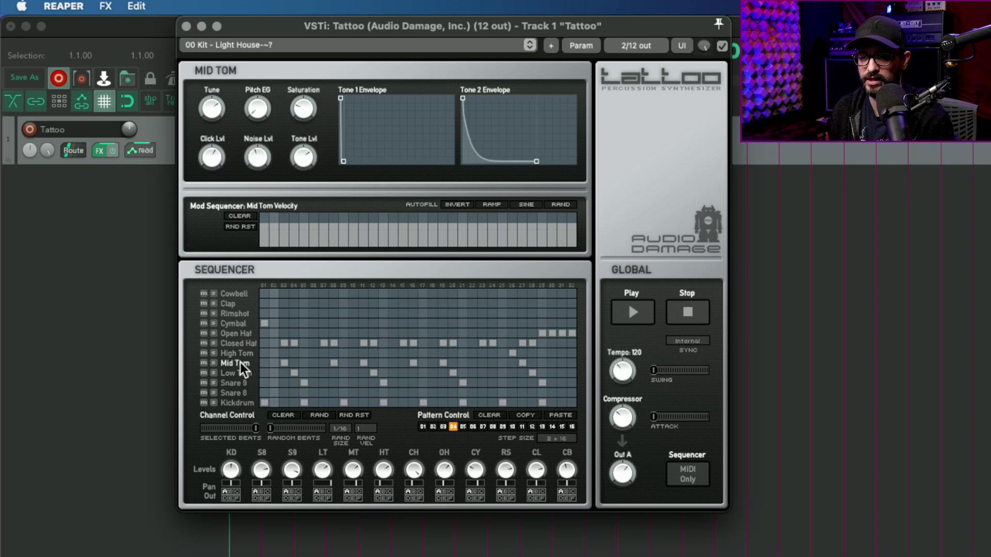
pyautogui.click(238, 402)
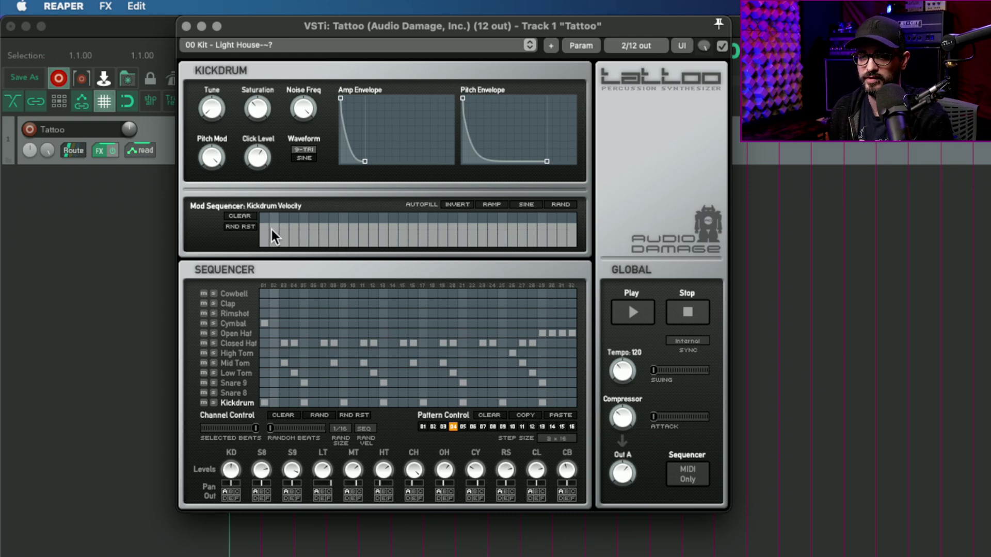
pyautogui.moveTo(267, 225); pyautogui.dragTo(286, 239)
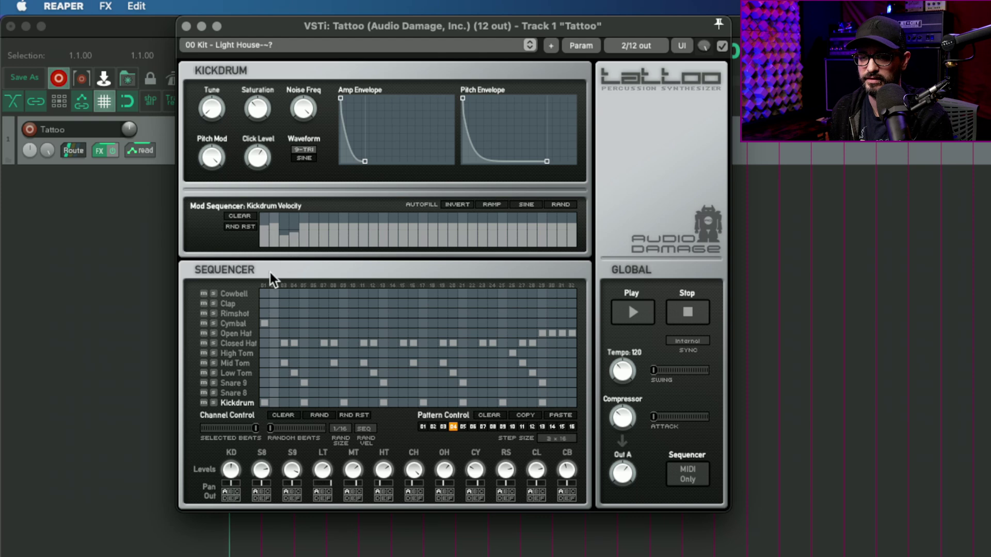
# Try a saturation modulation curve for the kickdrum over the first half of the pattern and clear it
pyautogui.click(261, 107)
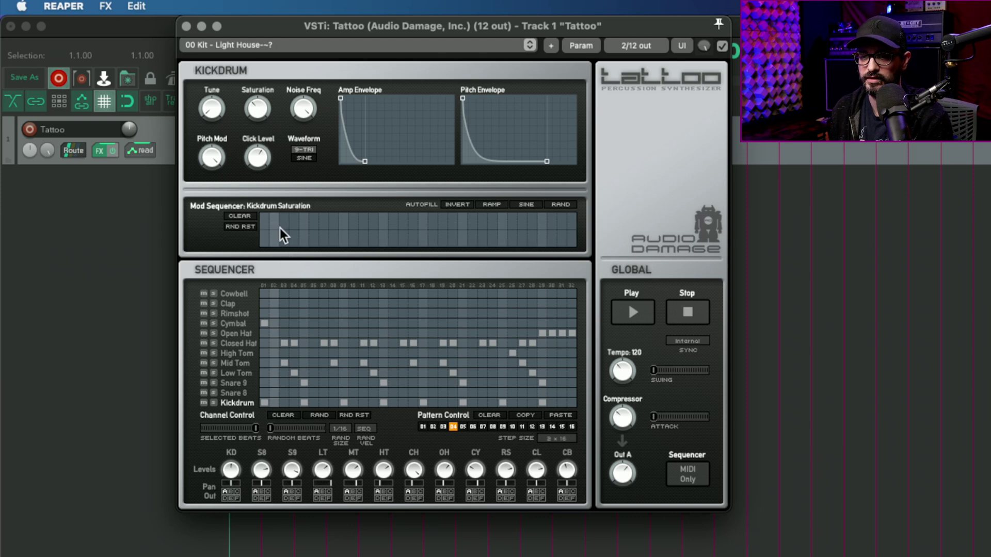
pyautogui.moveTo(279, 228); pyautogui.dragTo(417, 230)
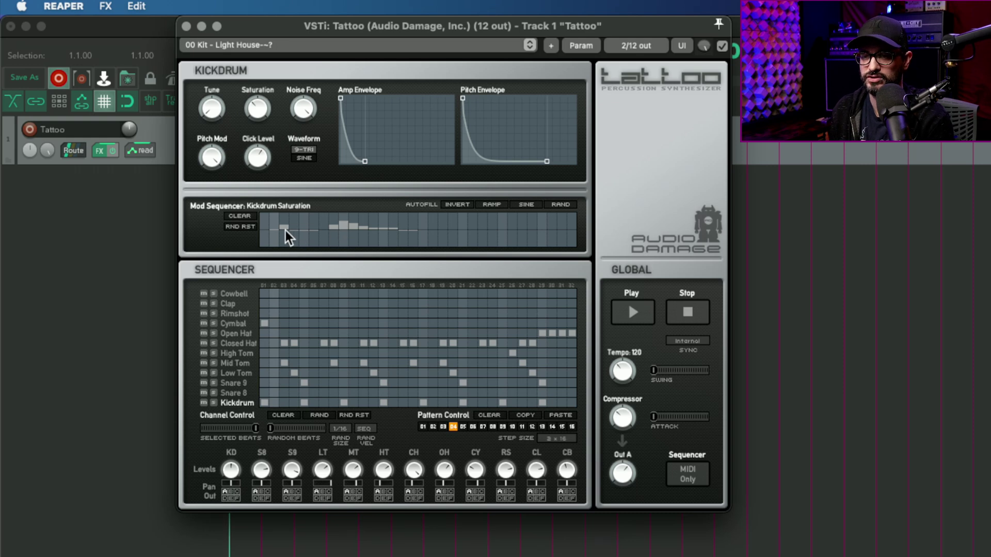
pyautogui.click(239, 216)
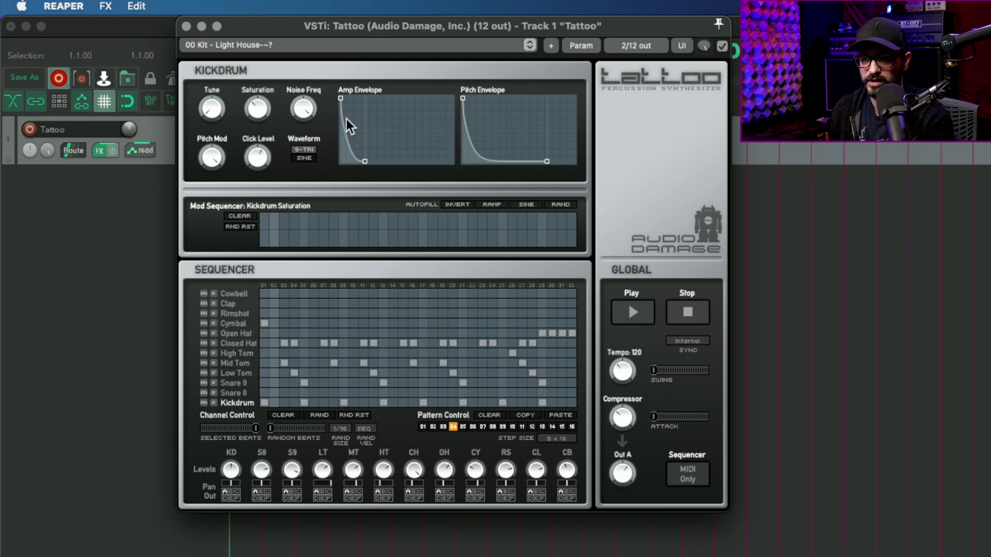
# Lengthen the kickdrum's amp envelope decay to about three quarters of the graph and reshape its curve
pyautogui.moveTo(366, 162); pyautogui.dragTo(429, 162)
pyautogui.moveTo(341, 98)
pyautogui.mouseDown()
pyautogui.moveTo(375, 97)
pyautogui.moveTo(340, 100)
pyautogui.mouseUp()
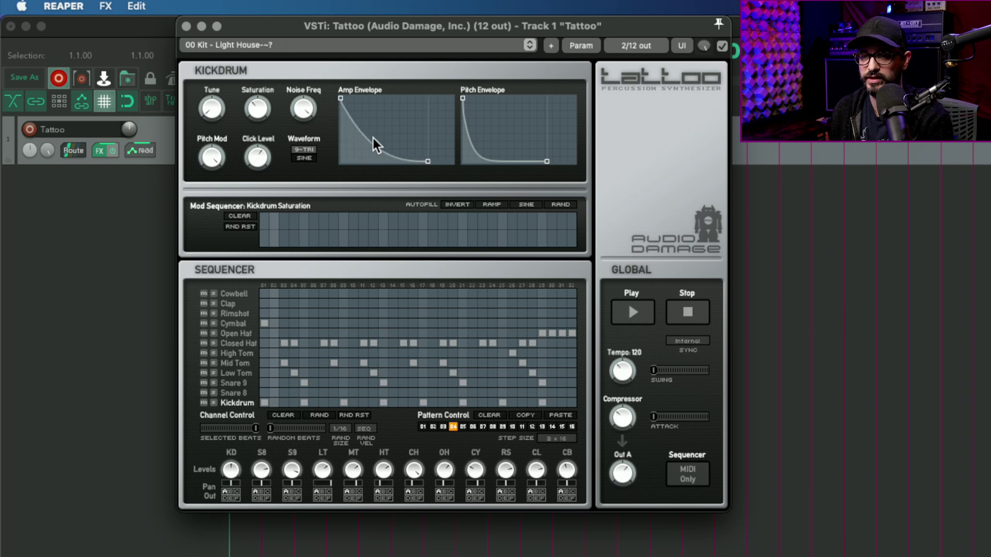
pyautogui.moveTo(371, 144); pyautogui.dragTo(395, 201)
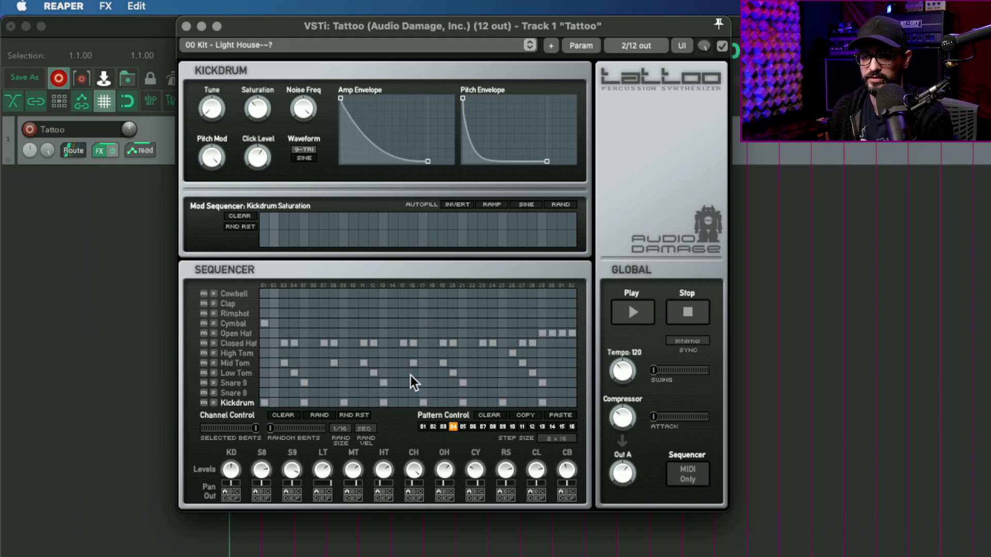
# Remove the Mid Tom hit on step 8 and put it back
pyautogui.click(331, 360)
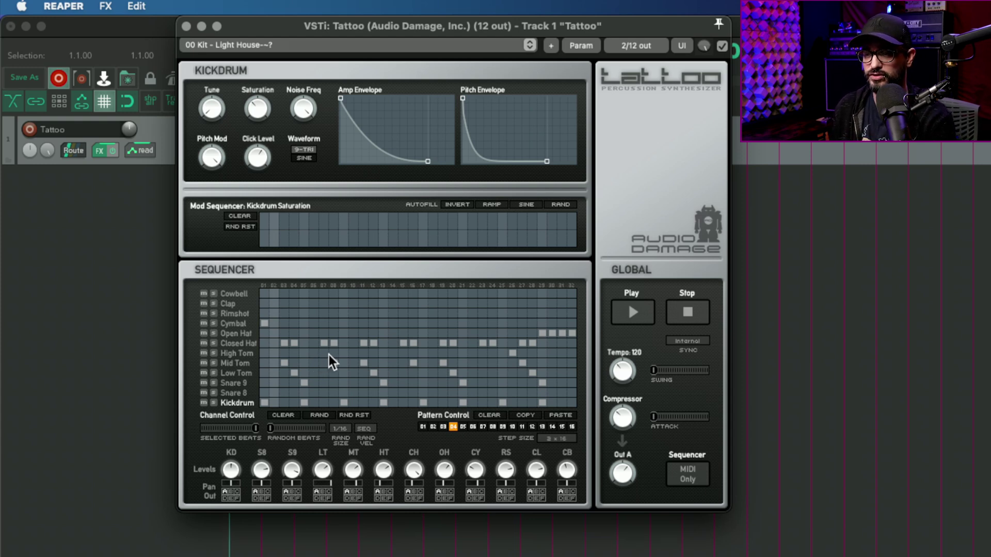
pyautogui.click(331, 360)
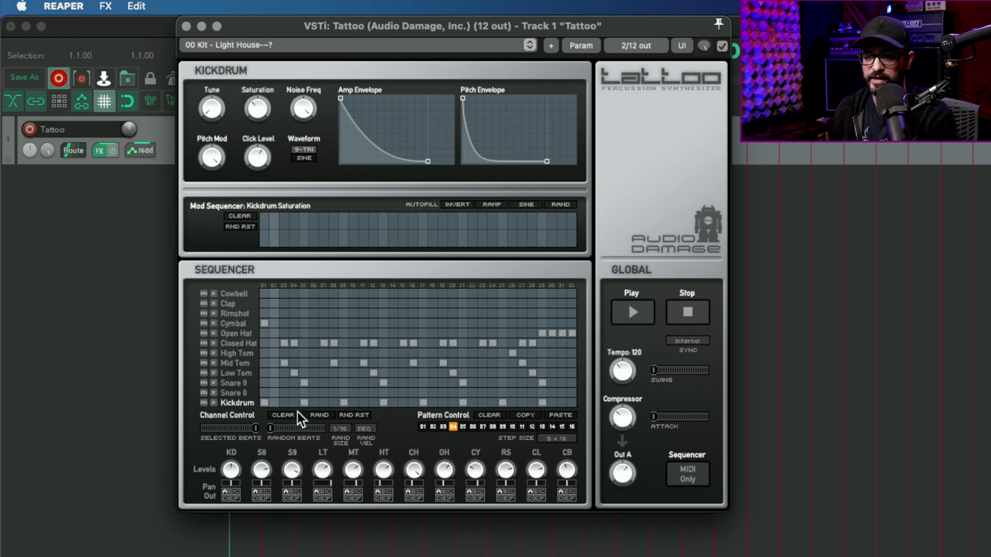
# Try the sine autofill on Snare 8's velocity modulation and clear it
pyautogui.click(233, 394)
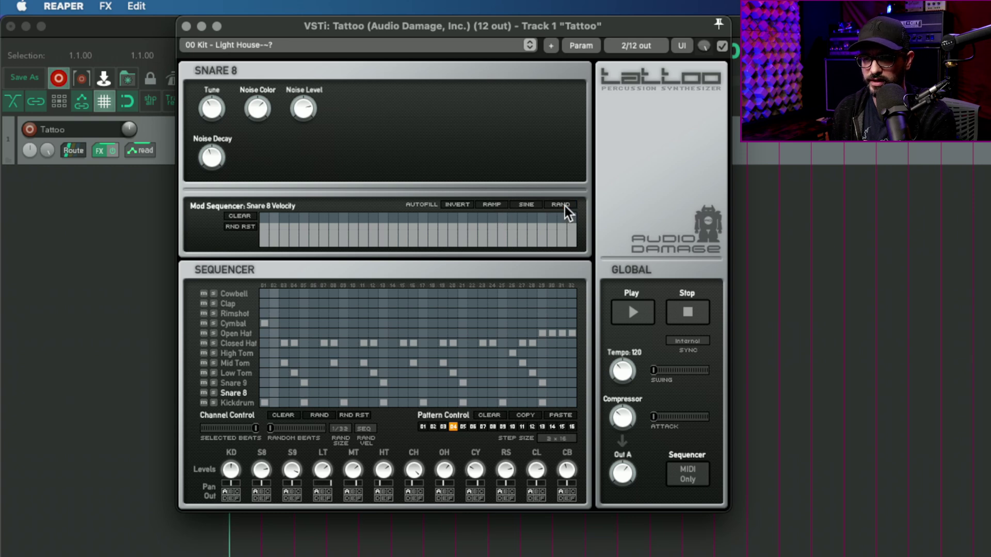
pyautogui.click(537, 206)
pyautogui.click(243, 215)
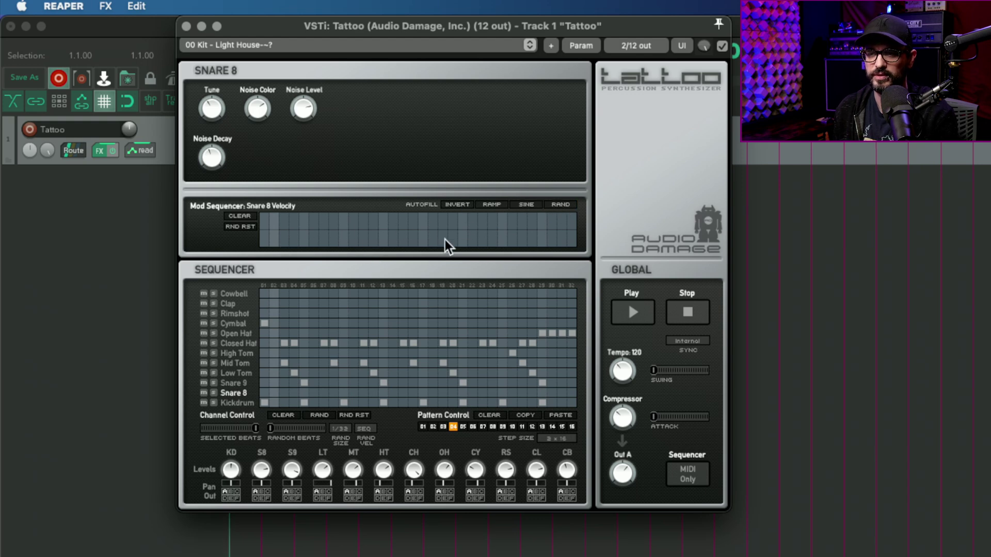
# Start playback, switch back and forth between patterns 1, 2 and 3, settle on pattern 2, and stop playback
pyautogui.click(637, 316)
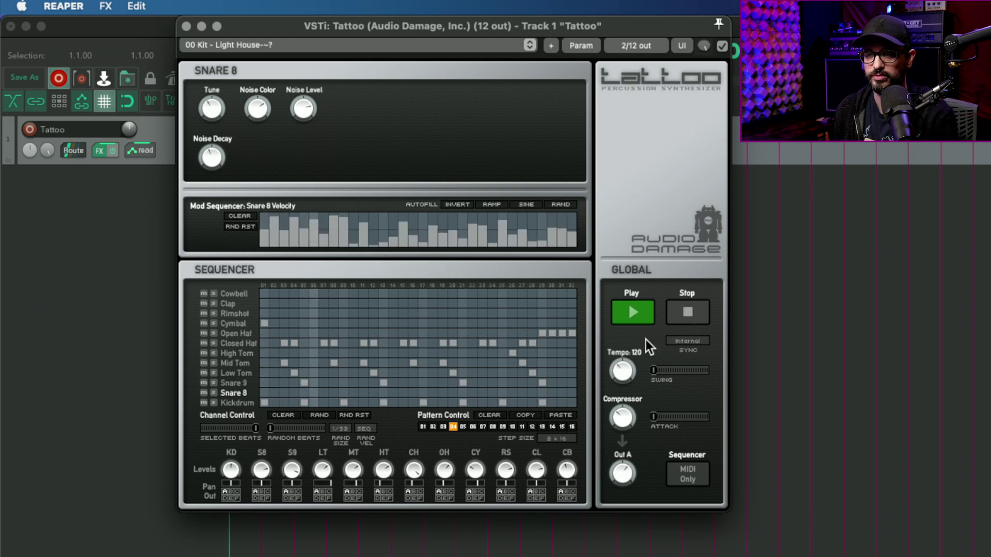
pyautogui.click(443, 427)
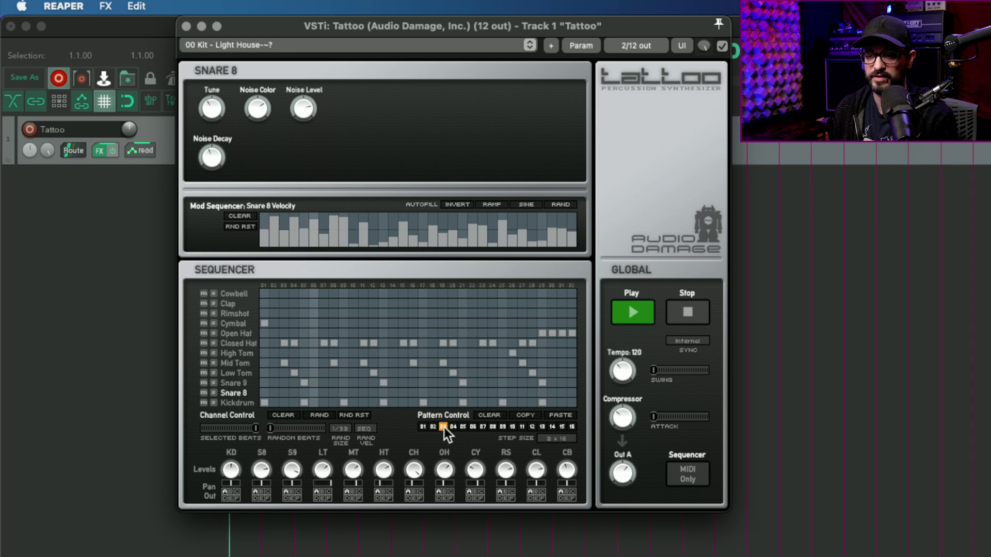
pyautogui.click(433, 427)
pyautogui.click(423, 427)
pyautogui.click(442, 427)
pyautogui.click(434, 427)
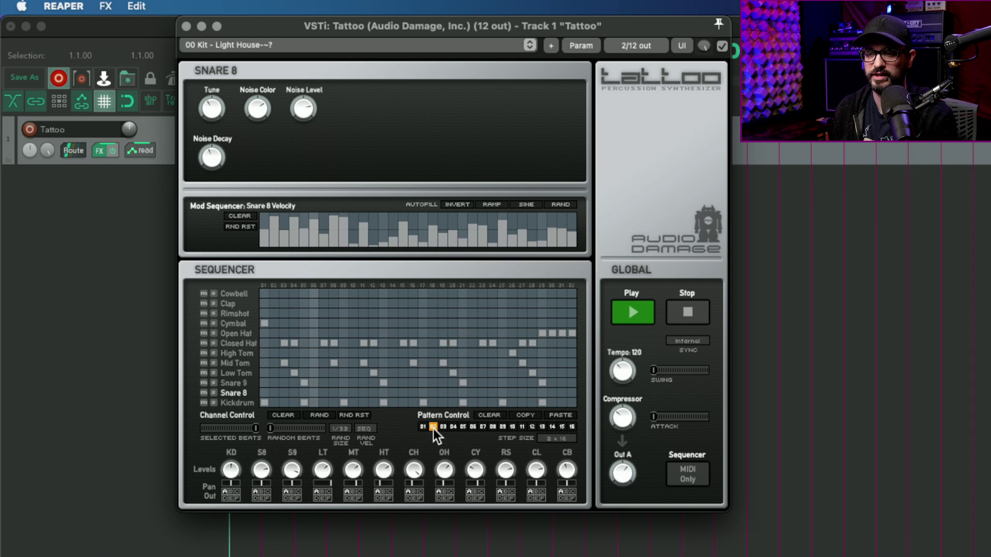
pyautogui.click(423, 427)
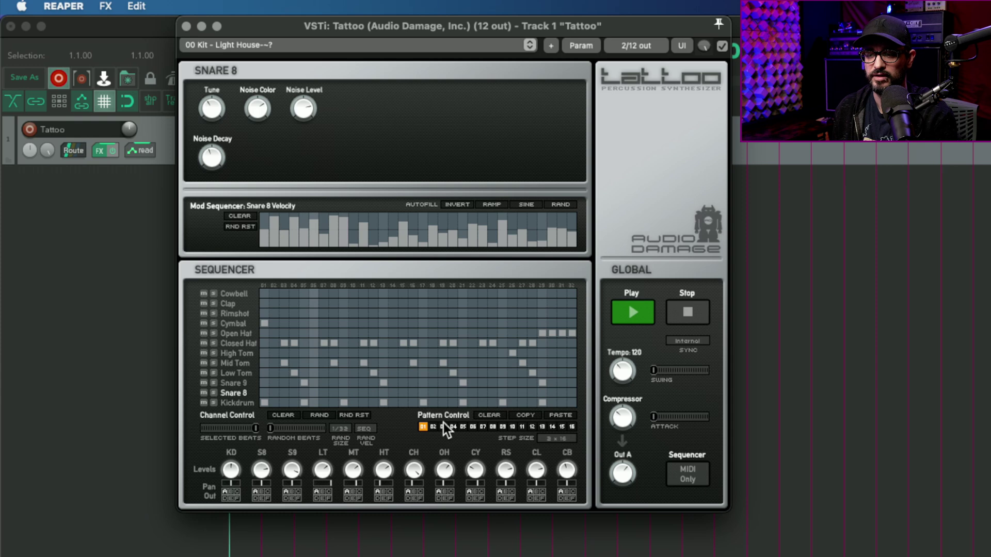
pyautogui.click(434, 427)
pyautogui.click(677, 310)
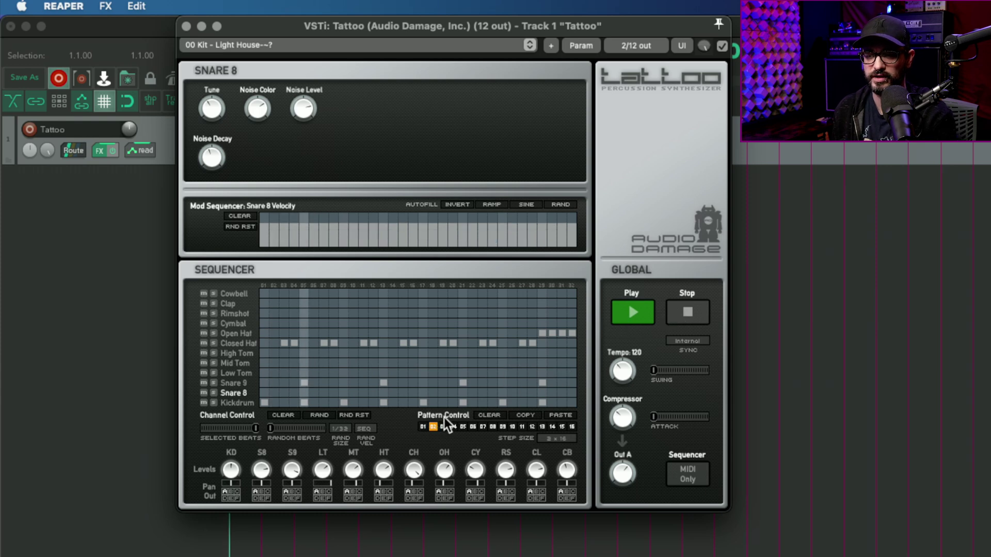
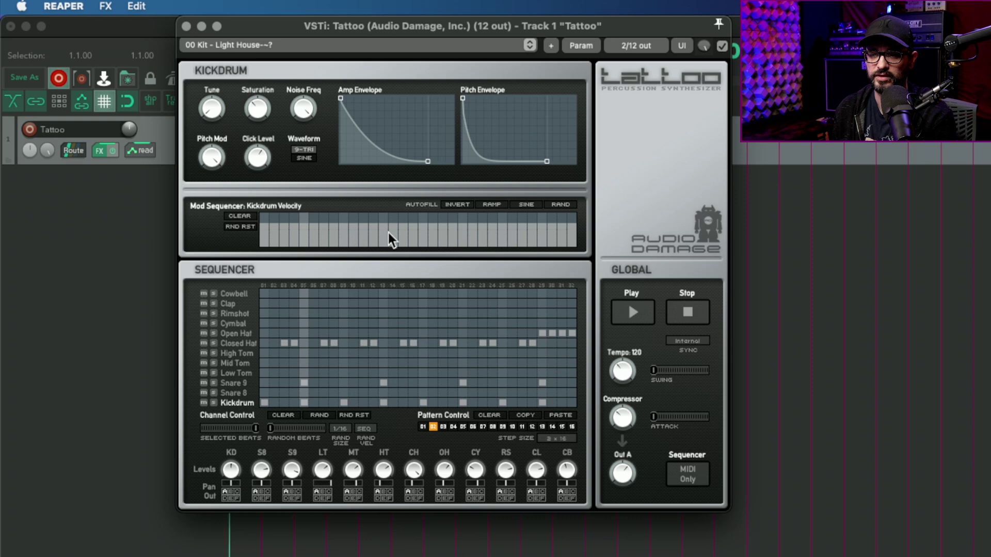
# Solo the kickdrum channel with its random velocity left on SEQ, and start playback
pyautogui.moveTo(367, 431); pyautogui.dragTo(380, 413)
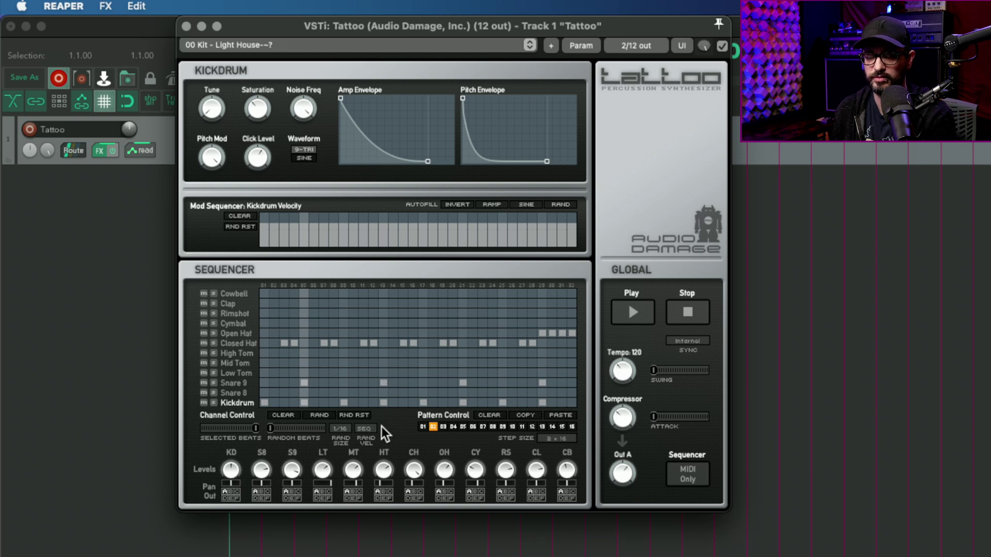
pyautogui.click(213, 403)
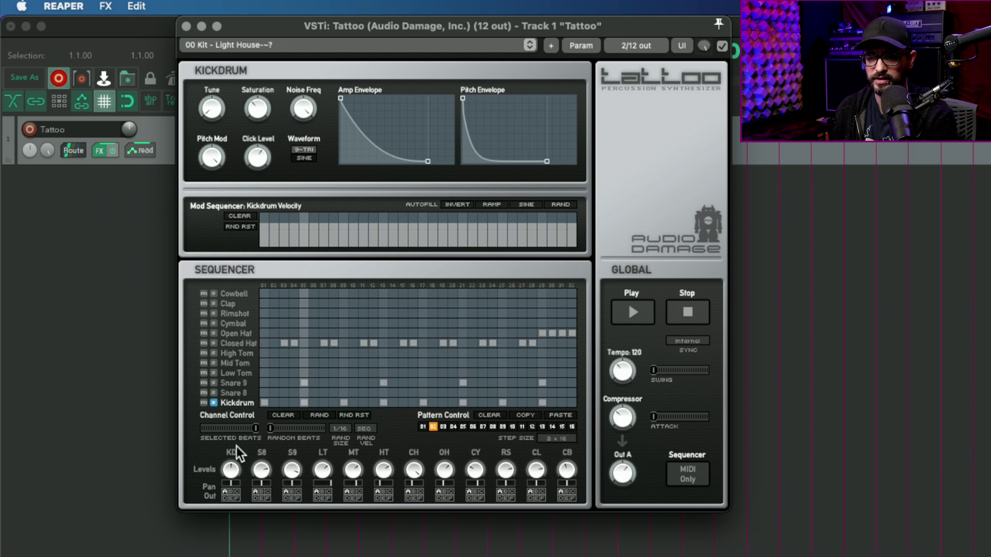
pyautogui.click(629, 313)
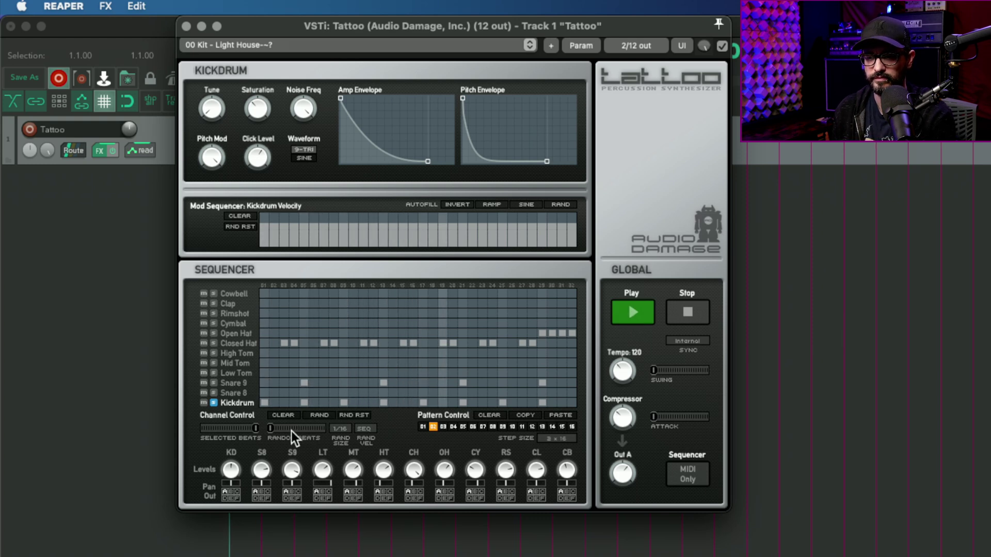
# Try the kickdrum's selected beats at minimum and random beats at about halfway, keeping its random velocity on SEQ
pyautogui.moveTo(257, 428); pyautogui.dragTo(222, 431)
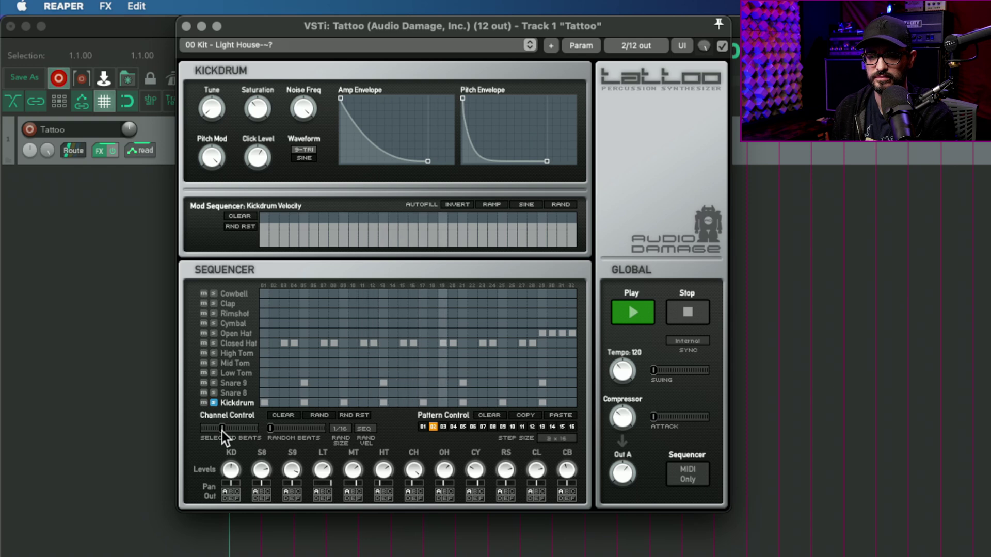
pyautogui.moveTo(222, 431); pyautogui.dragTo(230, 430)
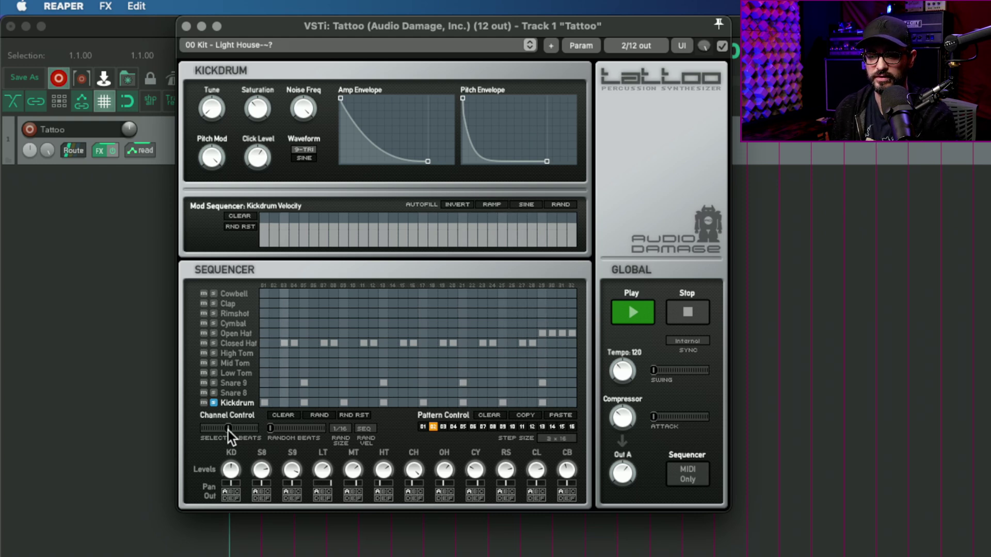
pyautogui.moveTo(228, 430); pyautogui.dragTo(171, 434)
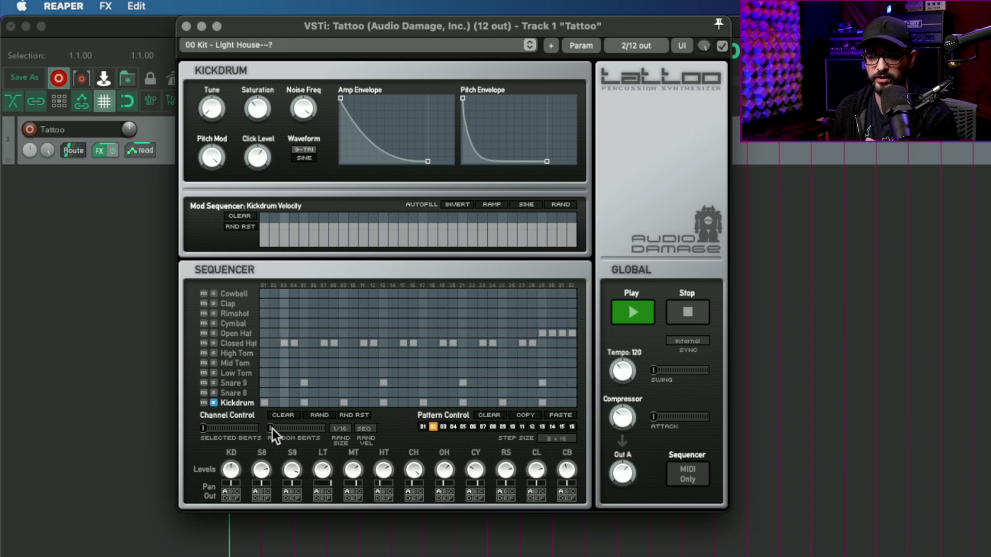
pyautogui.moveTo(271, 429); pyautogui.dragTo(293, 428)
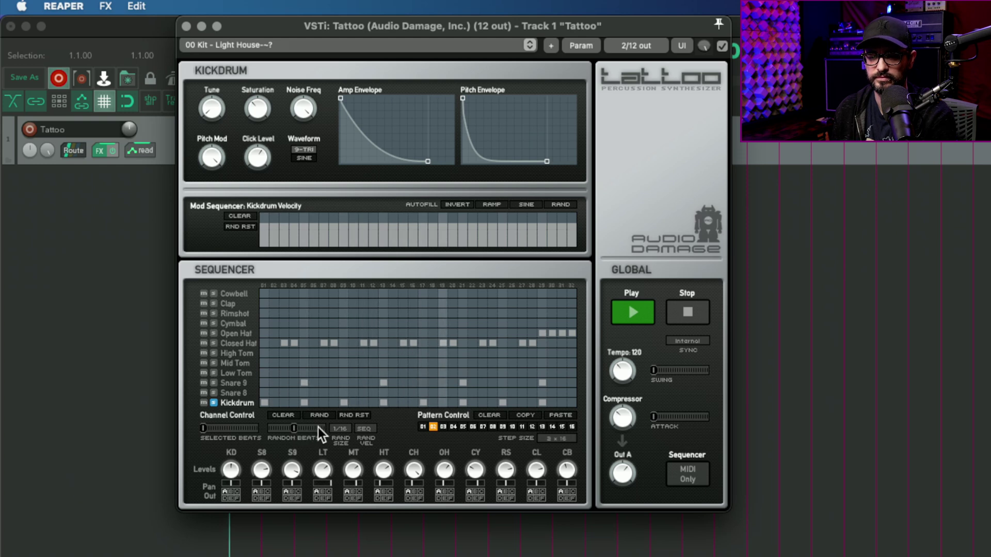
pyautogui.click(364, 428)
pyautogui.click(383, 382)
pyautogui.moveTo(370, 430); pyautogui.dragTo(338, 466)
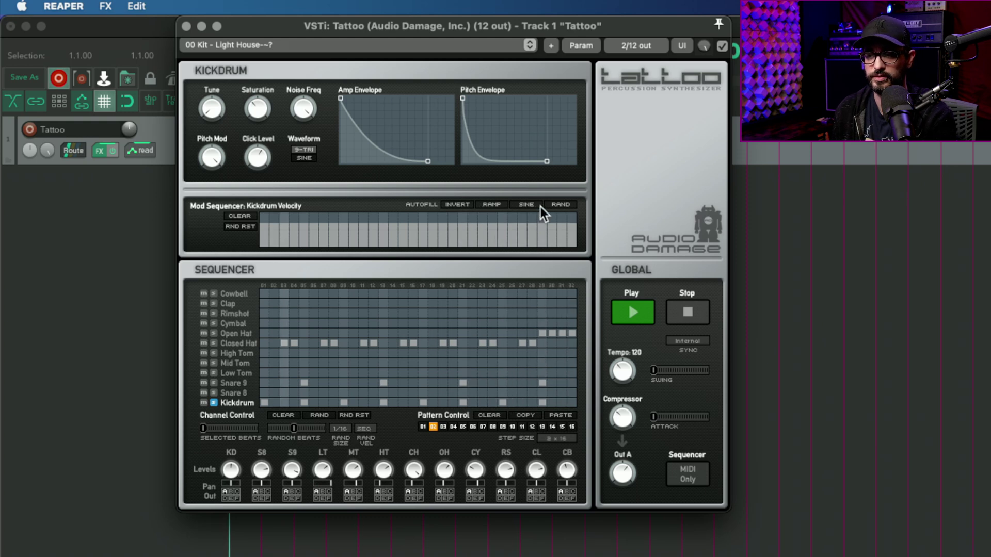
# Try the random and sine autofills on the kickdrum's velocity modulation, and clear it
pyautogui.click(560, 205)
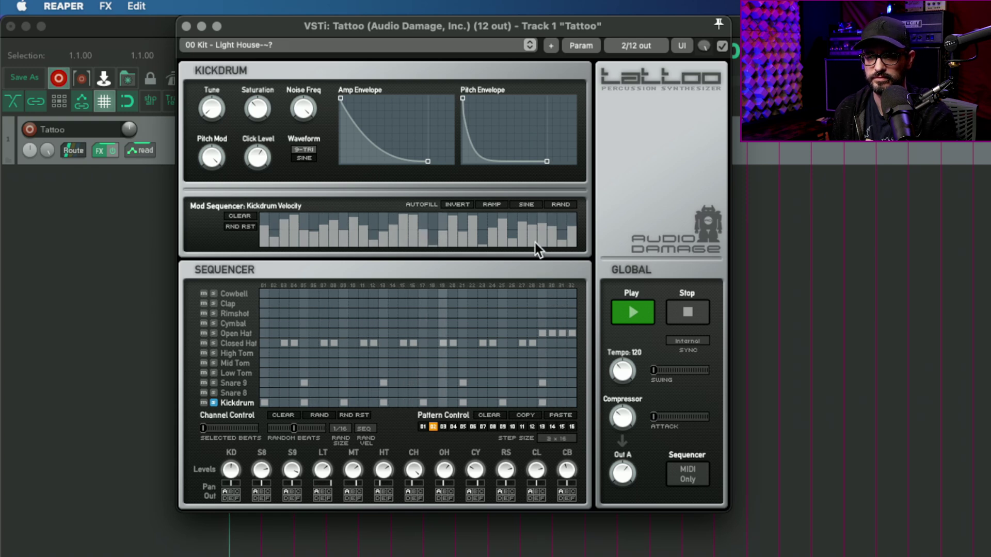
pyautogui.click(526, 204)
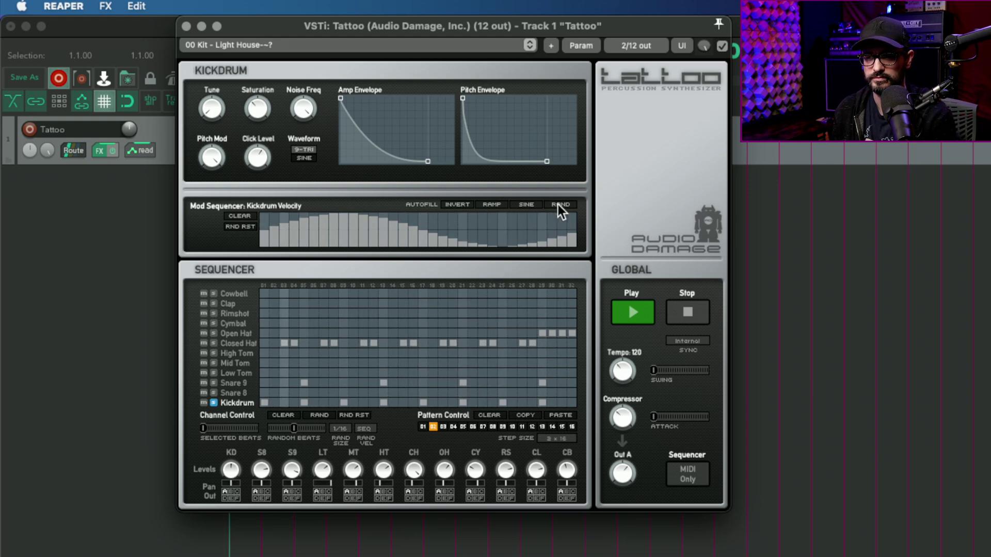
pyautogui.click(240, 215)
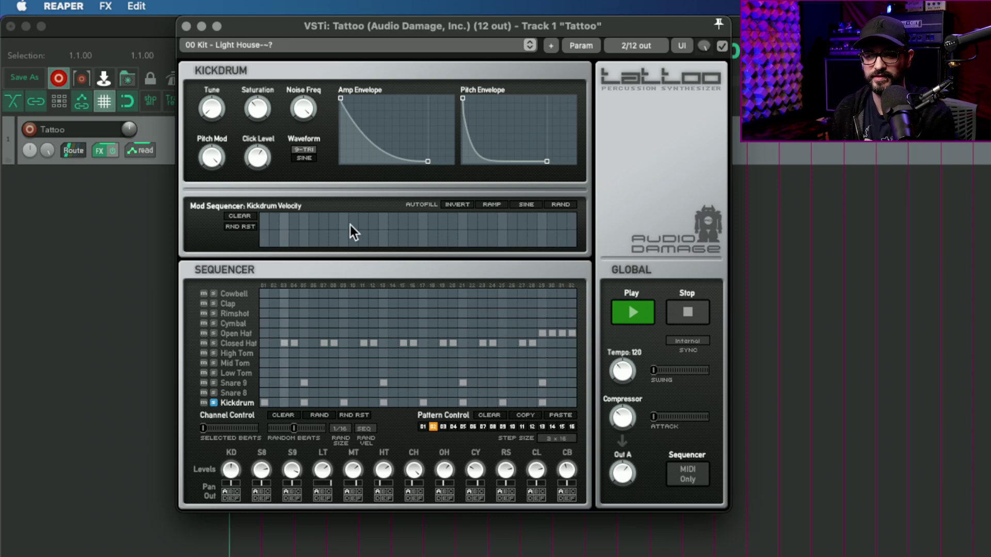
# Draw high, gently rising velocity bars for the kickdrum across all 32 steps
pyautogui.click(263, 227)
pyautogui.moveTo(267, 226)
pyautogui.mouseDown()
pyautogui.moveTo(573, 227)
pyautogui.moveTo(423, 239)
pyautogui.moveTo(395, 233)
pyautogui.moveTo(398, 224)
pyautogui.moveTo(570, 223)
pyautogui.mouseUp()
pyautogui.moveTo(357, 238)
pyautogui.mouseDown()
pyautogui.moveTo(384, 223)
pyautogui.moveTo(257, 227)
pyautogui.mouseUp()
pyautogui.click(284, 343)
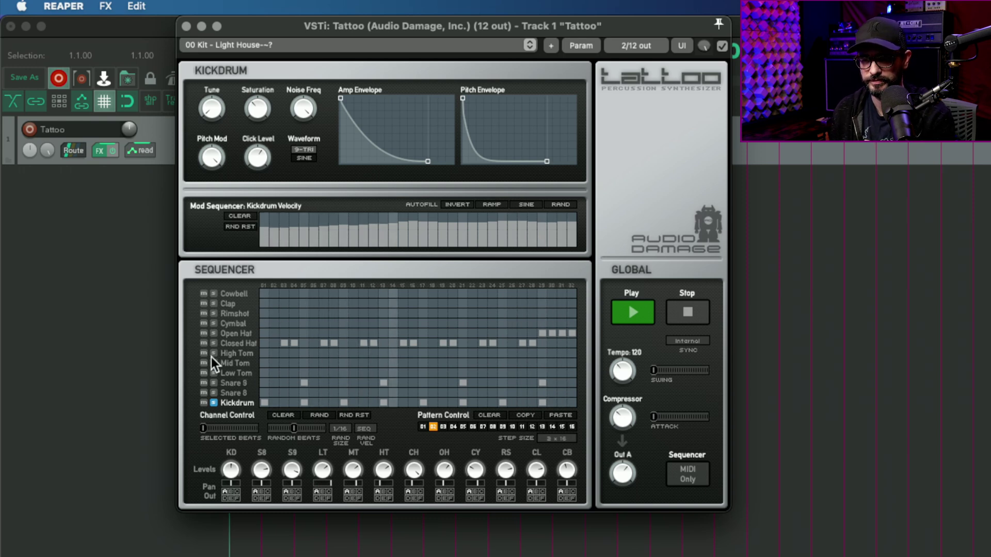
# Reset the kickdrum's selected beats to maximum and random beats to minimum, and turn off its solo
pyautogui.moveTo(293, 428); pyautogui.dragTo(322, 426)
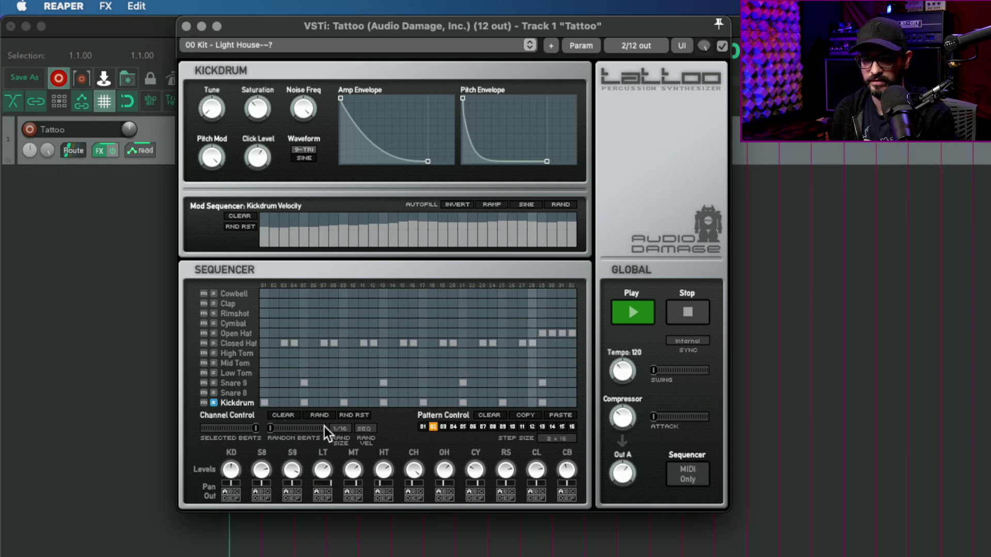
pyautogui.click(215, 403)
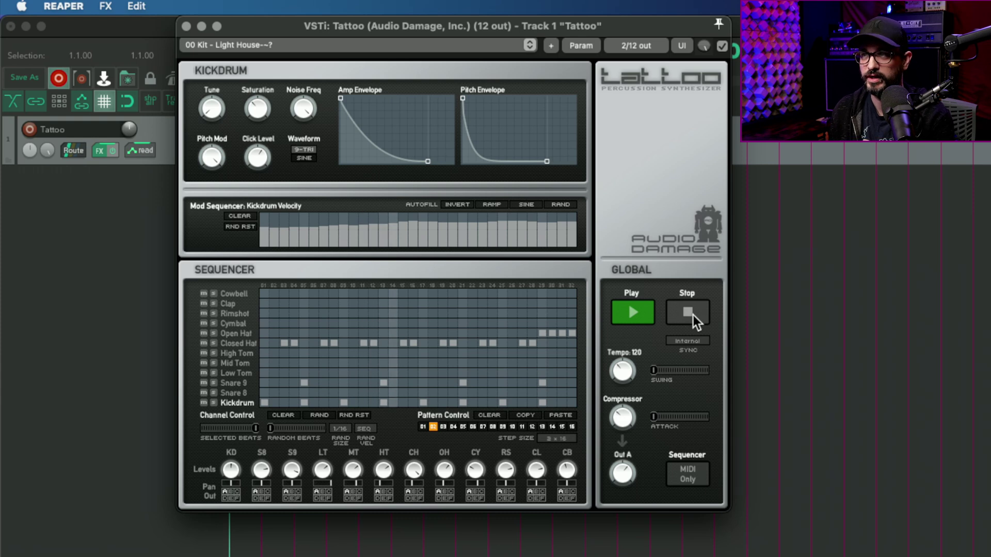
# Switch the sequencer to pattern 6 and play it
pyautogui.click(423, 427)
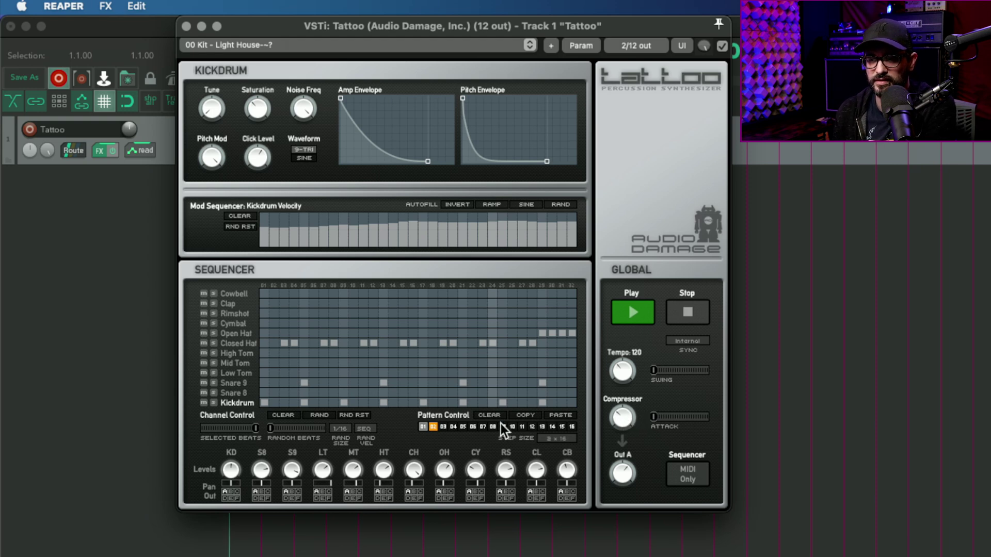
pyautogui.click(473, 427)
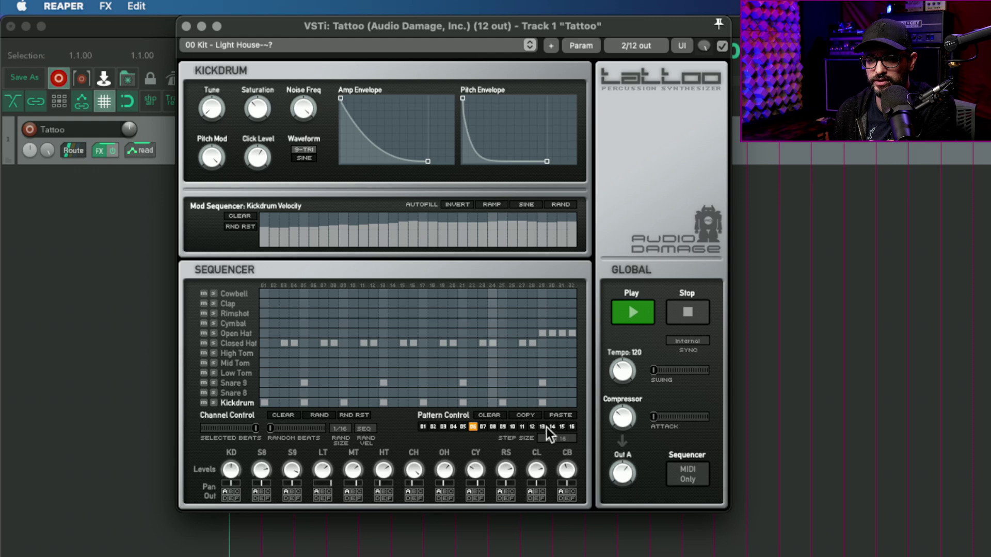
pyautogui.click(627, 322)
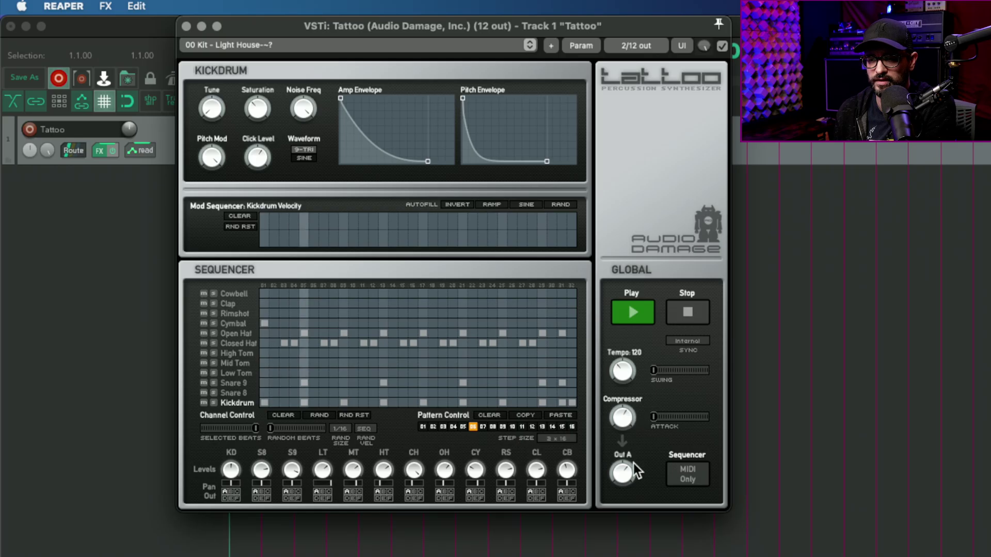
# Stop playback, solo the Closed Hat and Kickdrum channels, and play them together
pyautogui.click(700, 314)
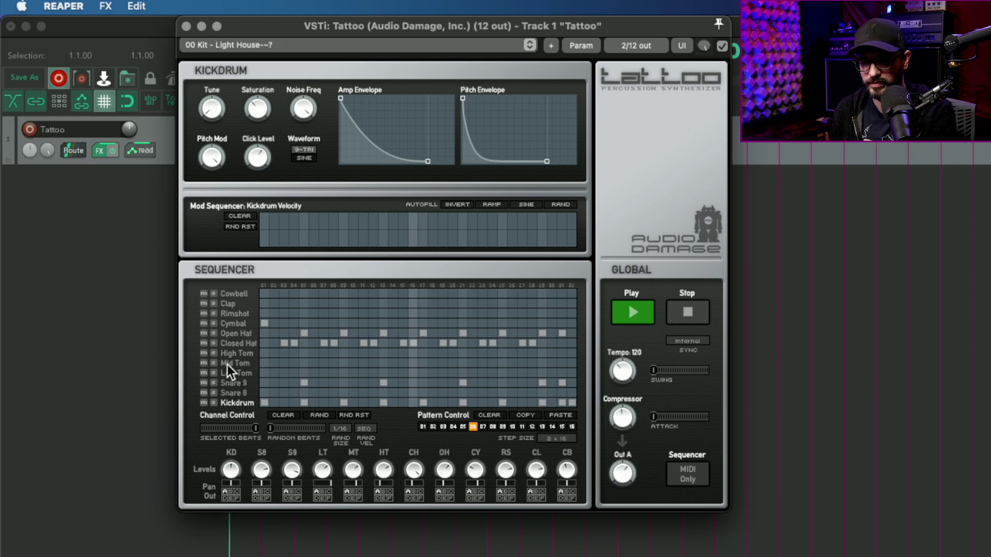
pyautogui.click(213, 343)
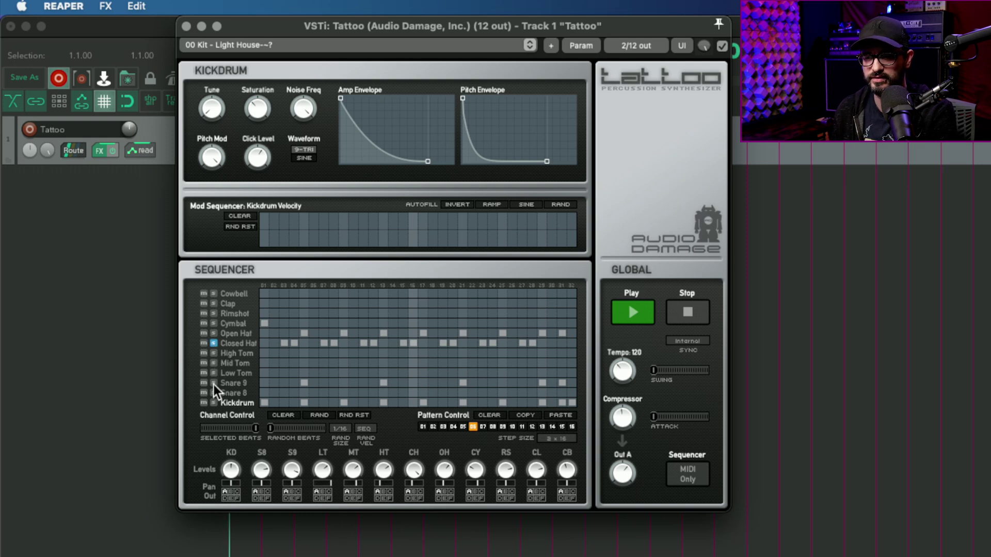
pyautogui.click(214, 403)
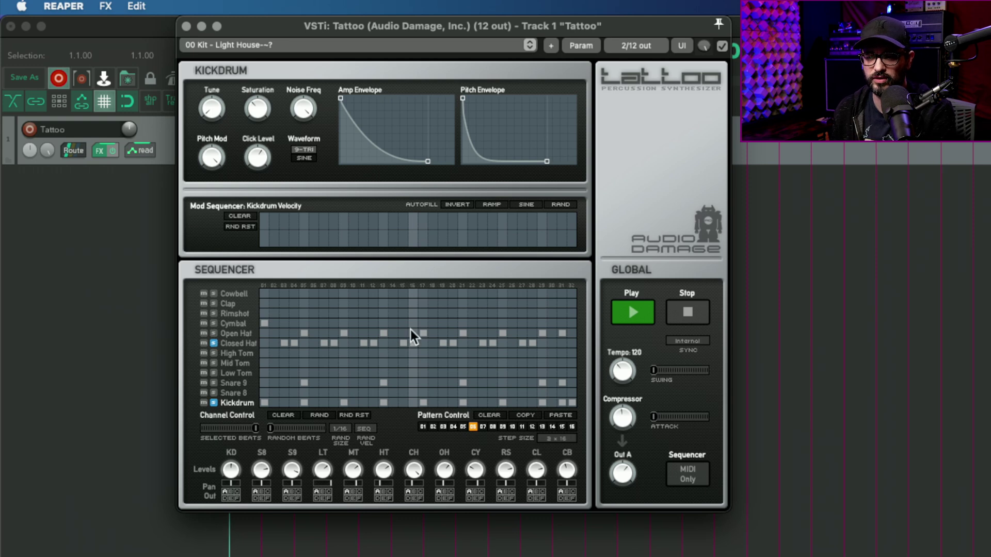
pyautogui.click(633, 316)
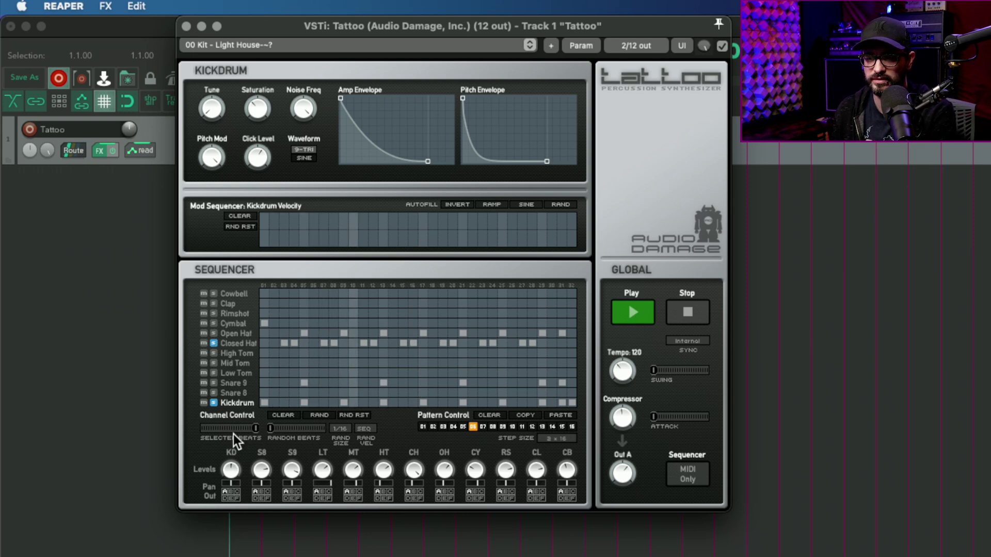
# Try soloing Snare 9 with the Closed Hat in place of the Kickdrum, and restore the Kickdrum's solo
pyautogui.click(213, 403)
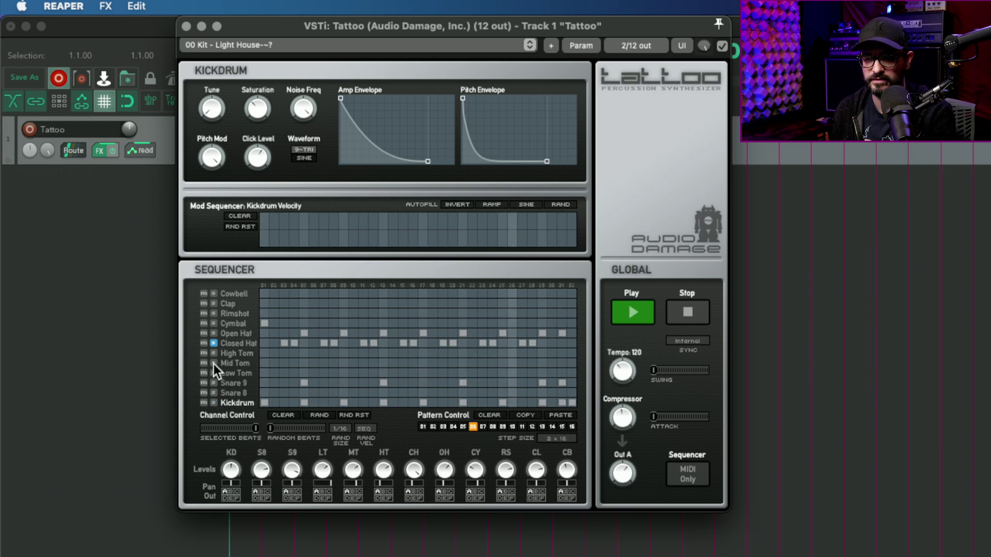
pyautogui.click(215, 382)
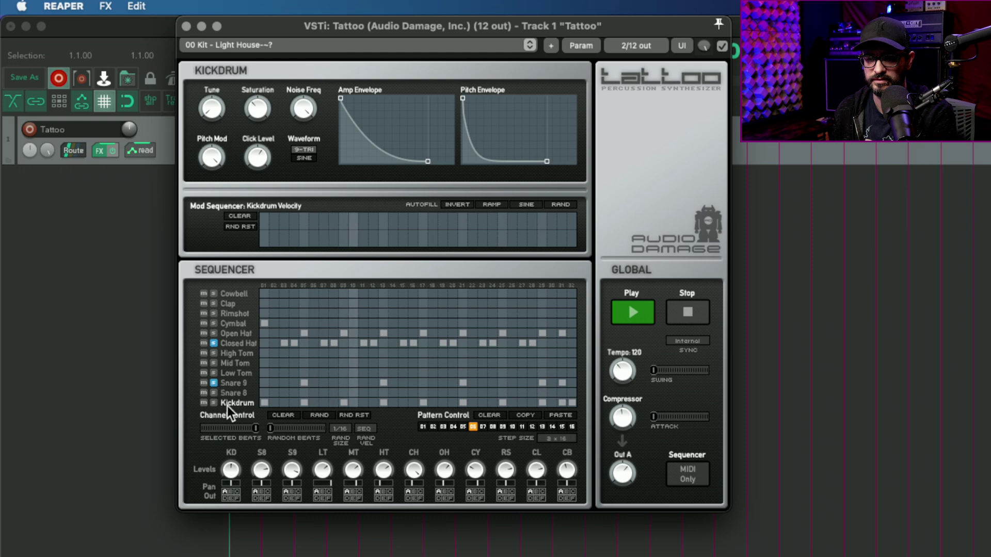
pyautogui.click(213, 383)
pyautogui.click(213, 403)
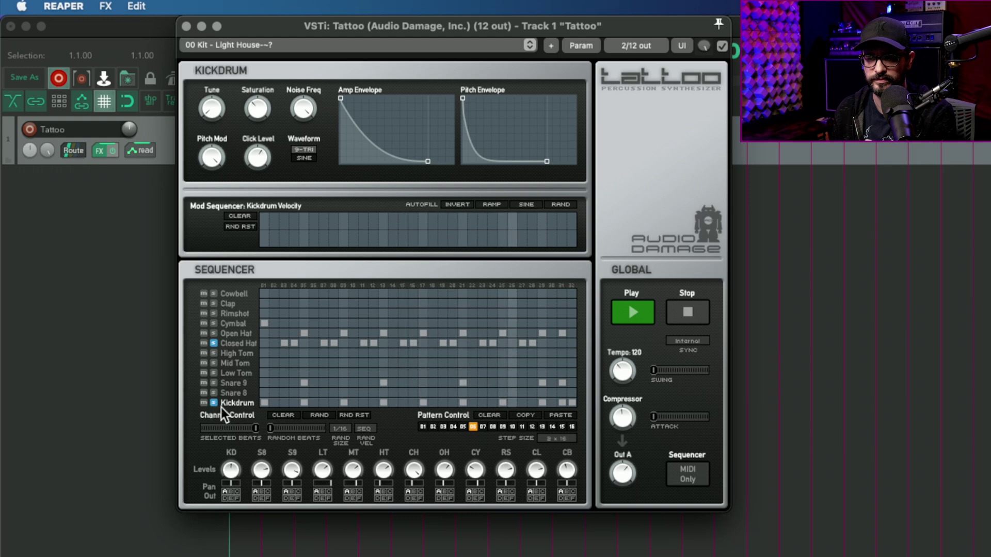
# Turn off the solos on the Closed Hat and Kickdrum and stop playback
pyautogui.click(214, 343)
pyautogui.click(214, 403)
pyautogui.click(677, 312)
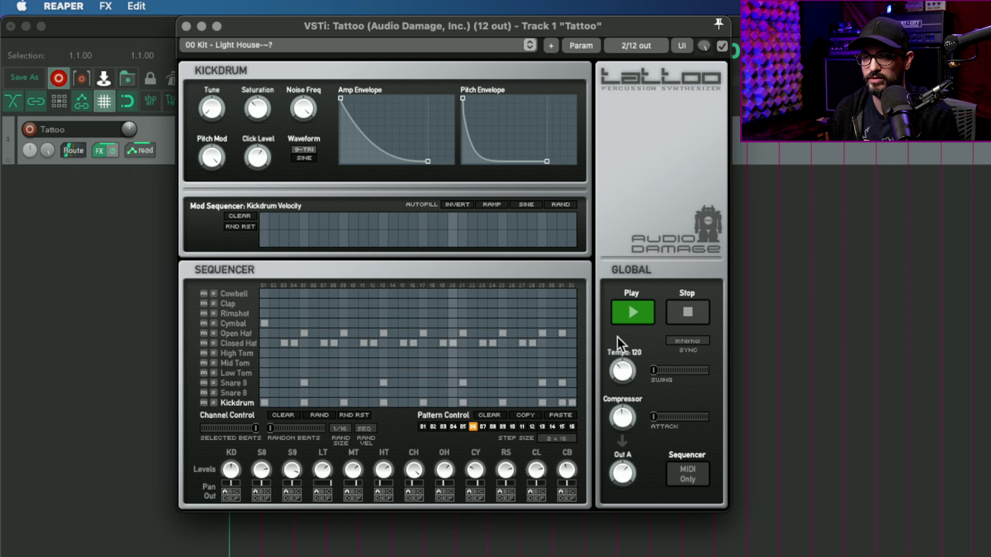
# Set the sequencer's sync source to Host and start project playback in REAPER to drive the pattern
pyautogui.click(701, 339)
pyautogui.click(706, 349)
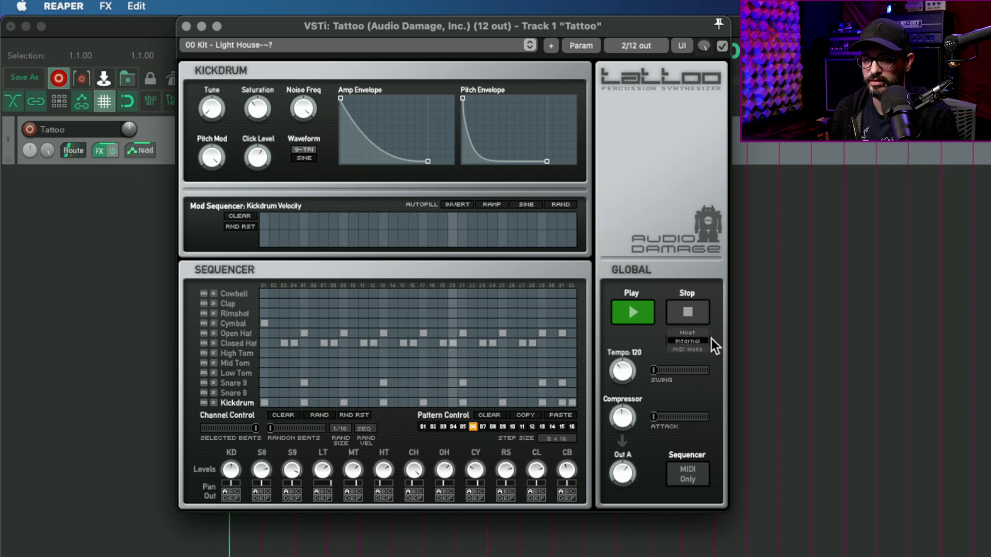
pyautogui.click(706, 339)
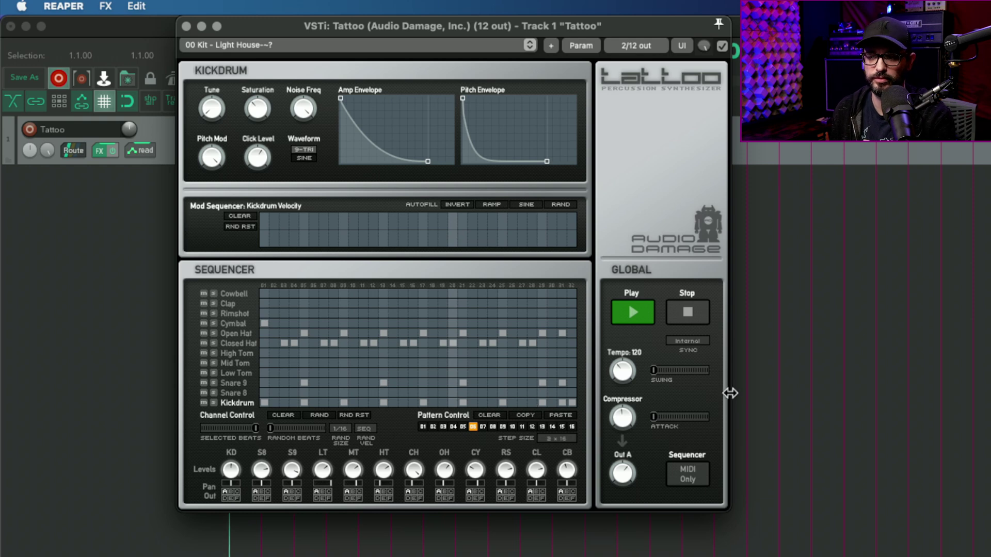
pyautogui.click(703, 342)
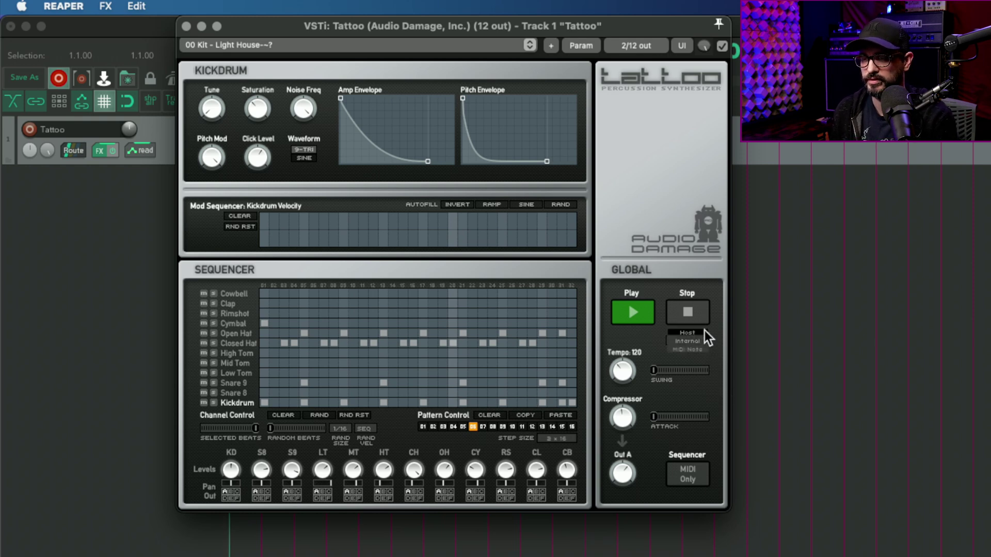
pyautogui.click(703, 333)
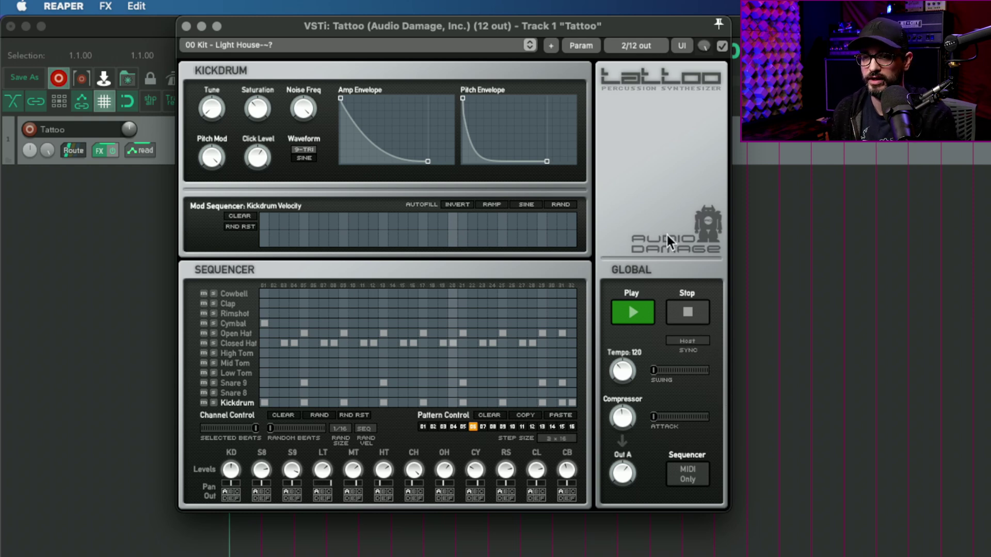
pyautogui.click(79, 226)
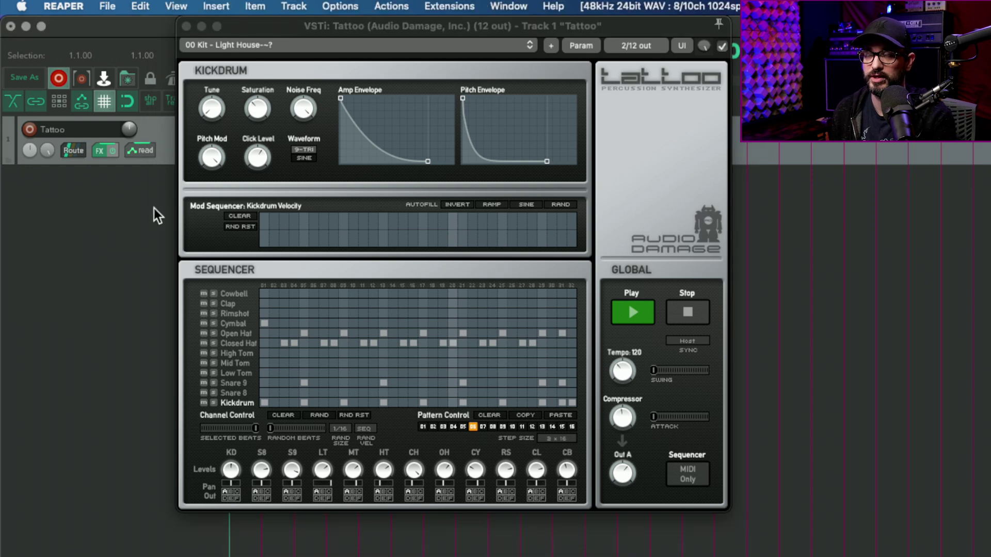
pyautogui.press('space')
# Reposition the plugin window slightly, reselect Host sync and play the project from REAPER again
pyautogui.moveTo(319, 29); pyautogui.dragTo(314, 82)
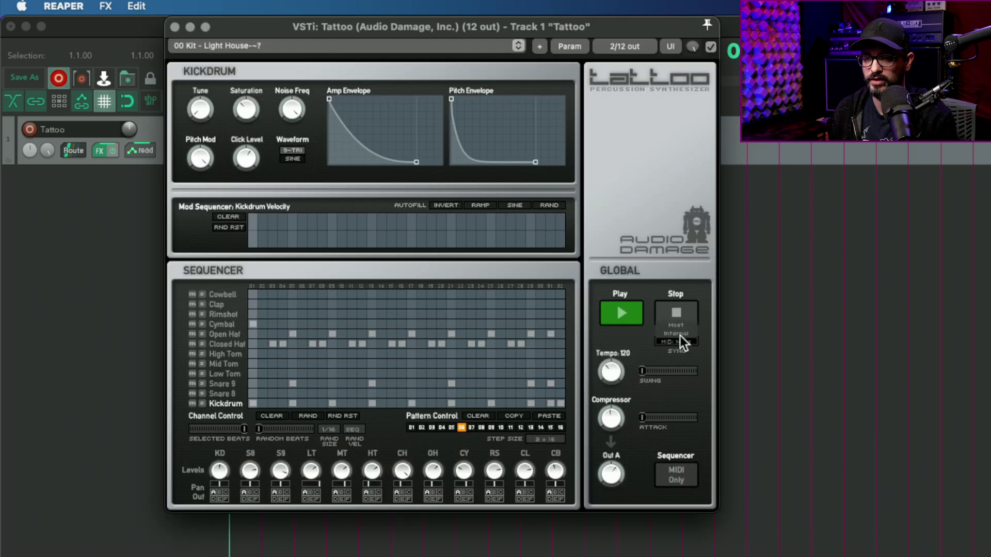
pyautogui.click(683, 324)
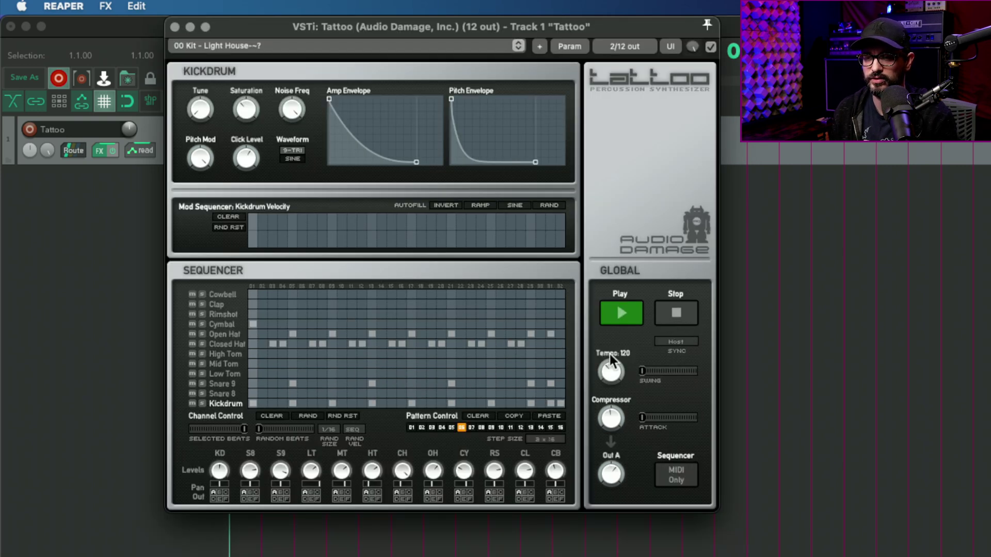
pyautogui.click(114, 225)
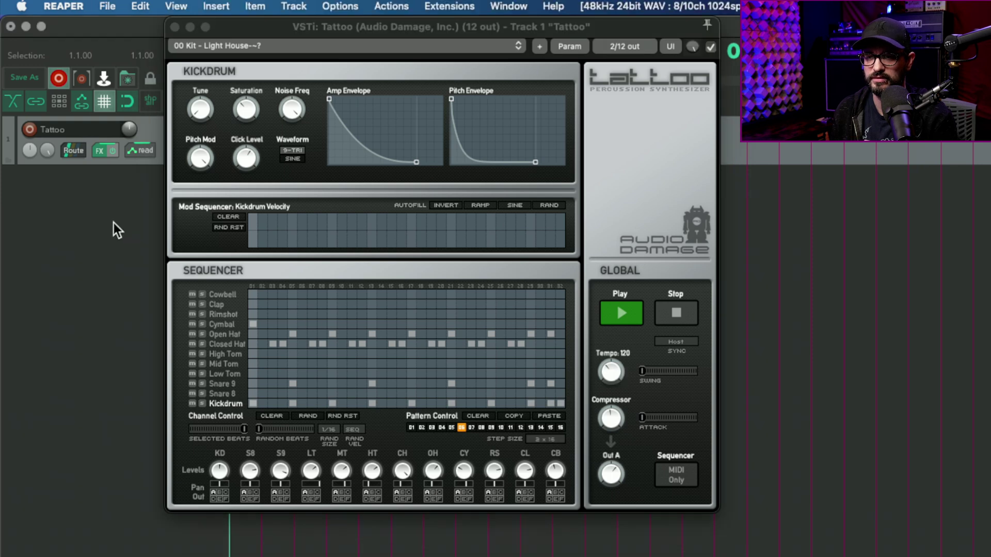
pyautogui.press('space')
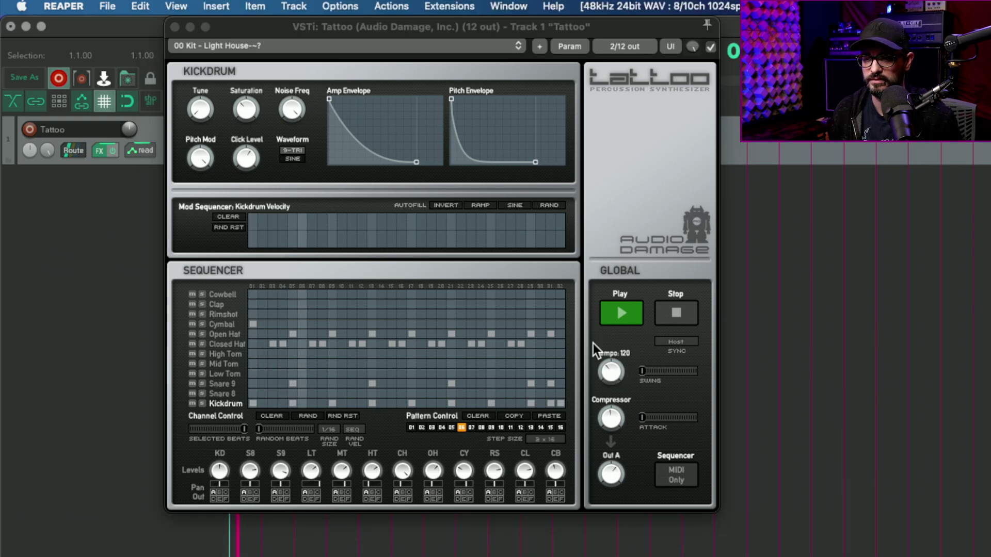
# Try the tempo control under Host sync, switch the sync source to Internal, and set the tempo to 87
pyautogui.click(618, 380)
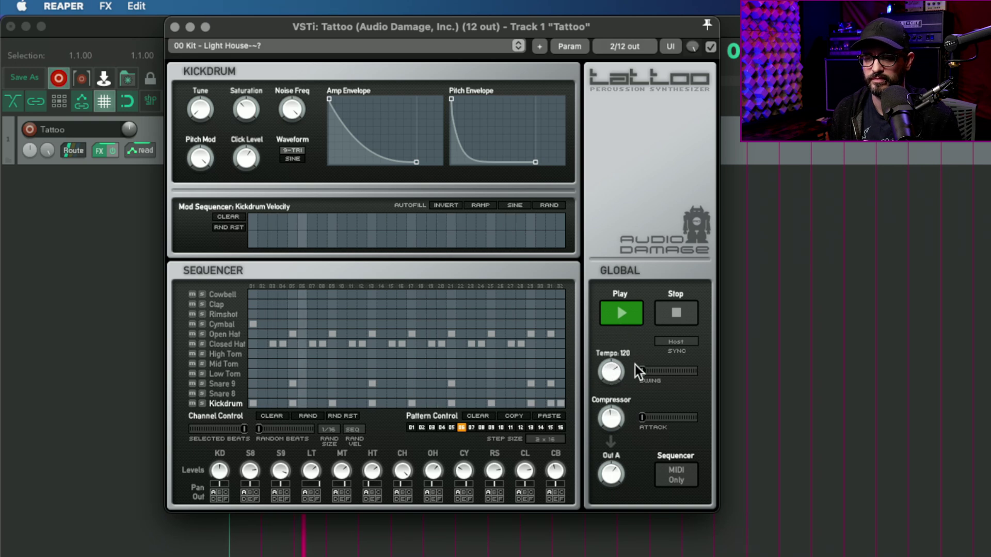
pyautogui.click(676, 343)
pyautogui.click(688, 348)
pyautogui.moveTo(615, 371); pyautogui.dragTo(617, 447)
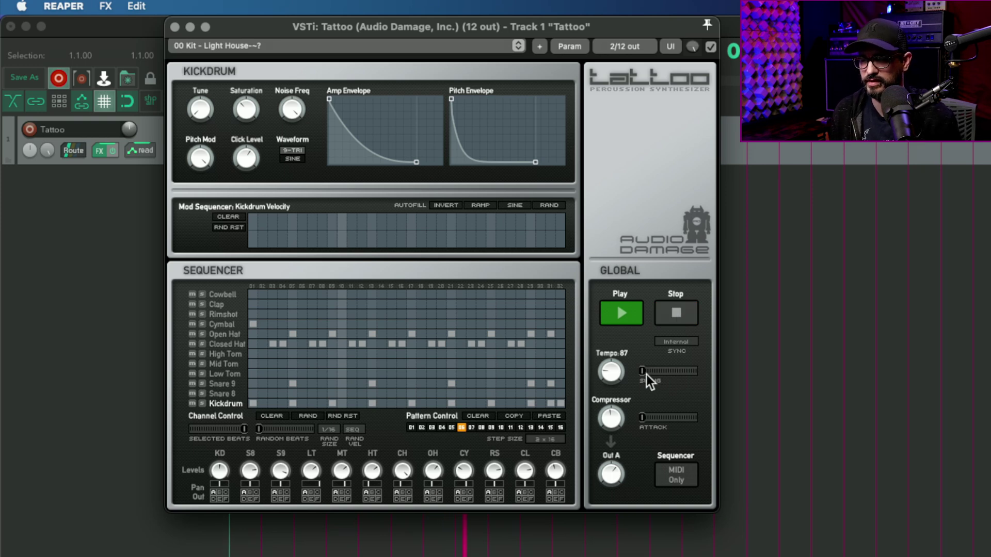
# Play the pattern while trying the swing amount, return swing to minimum, and stop playback
pyautogui.click(625, 319)
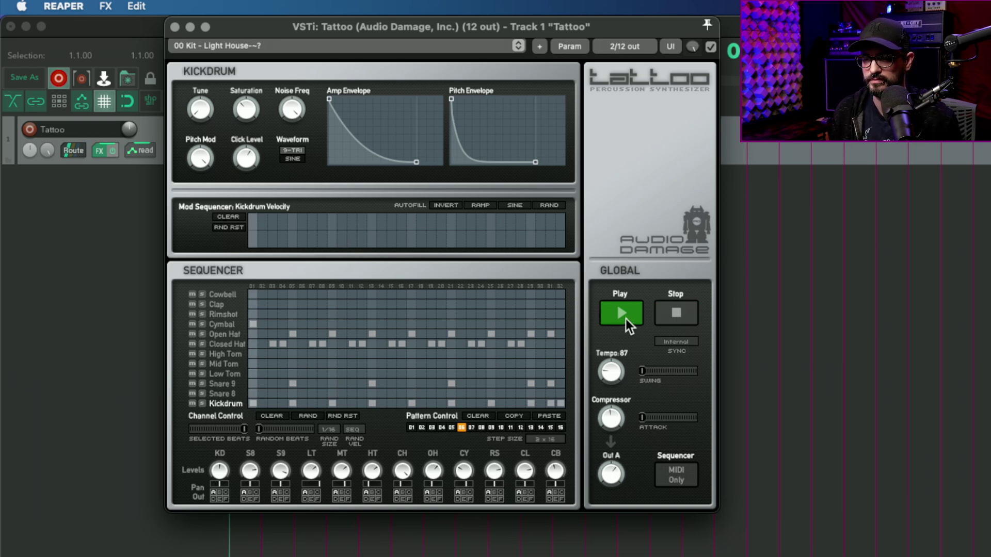
pyautogui.moveTo(647, 372); pyautogui.dragTo(595, 369)
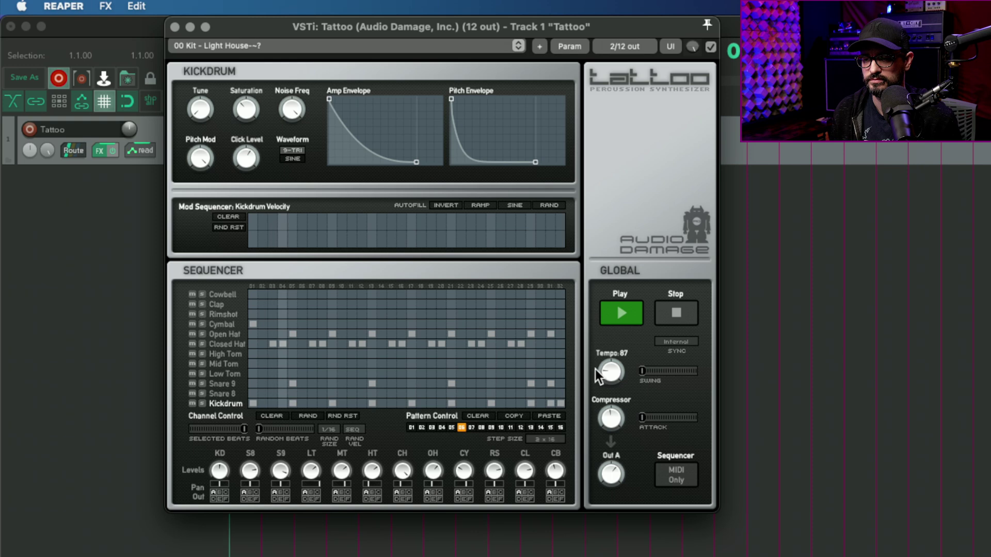
pyautogui.click(676, 313)
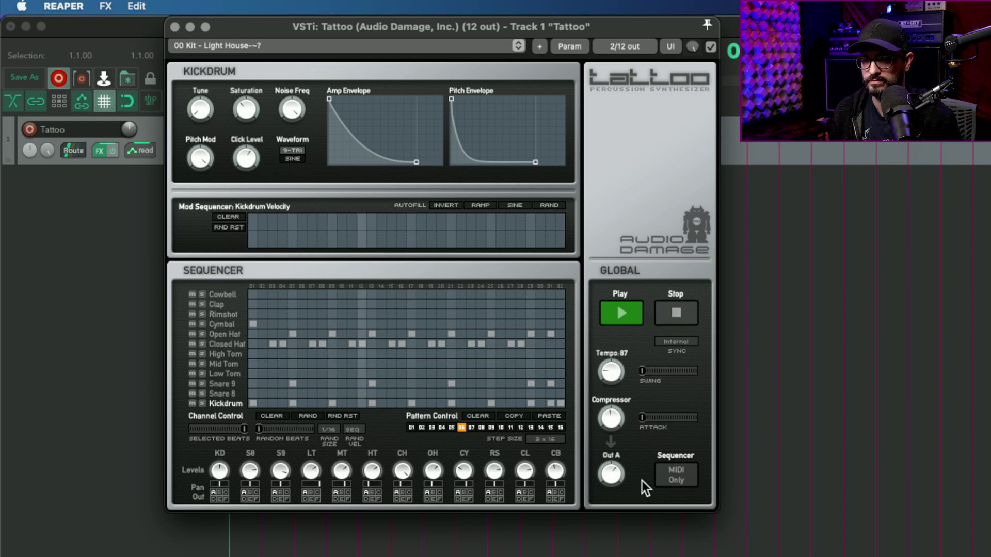
# Try the sequencer's MIDI Only mode by playing the pattern with it enabled, stop playback, and turn the mode off
pyautogui.click(683, 485)
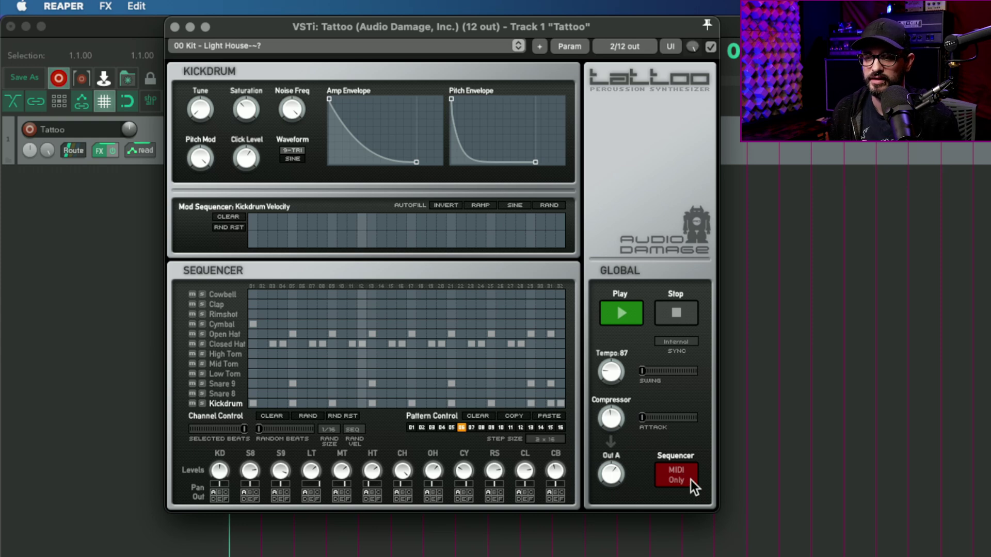
pyautogui.click(620, 309)
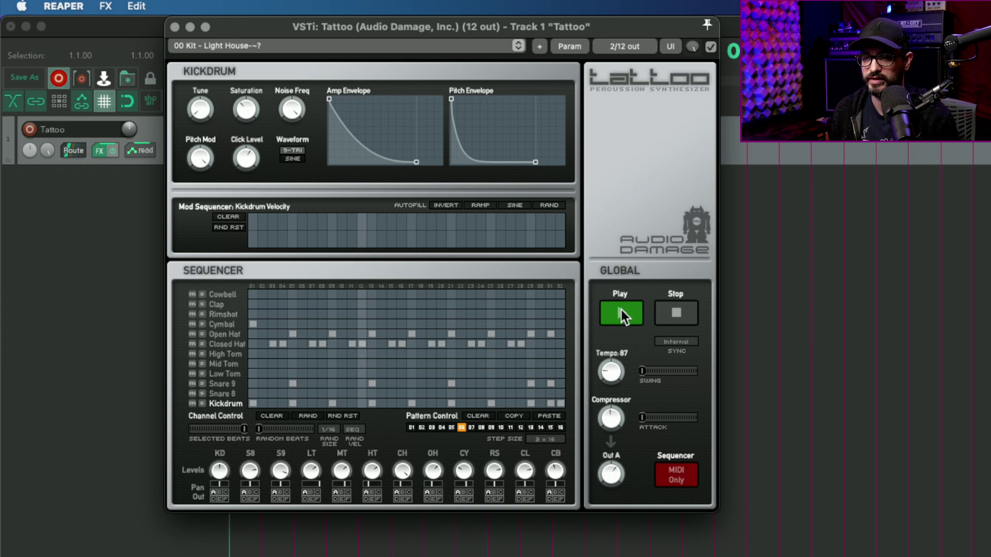
pyautogui.click(677, 319)
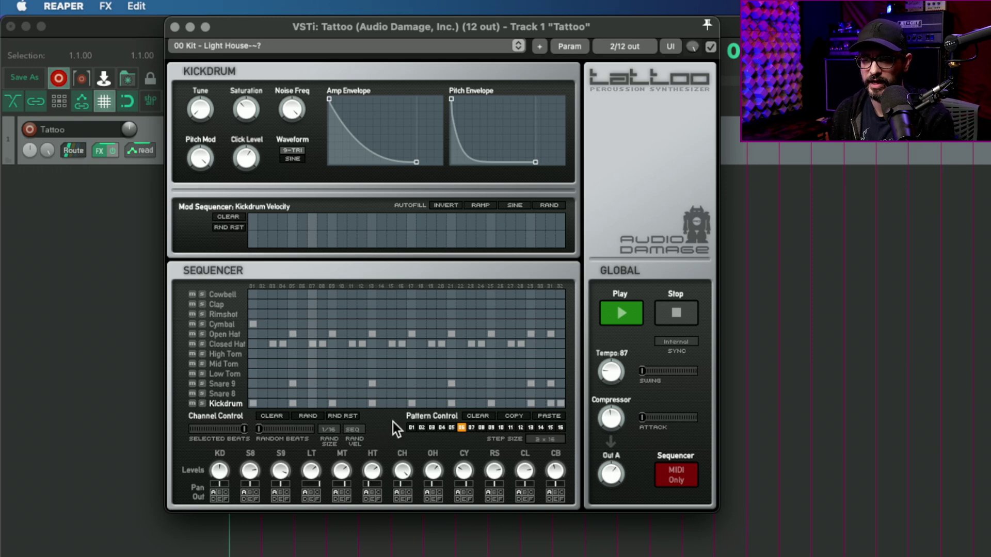
pyautogui.click(674, 470)
# Play sequencer pattern 1 and select the Kickdrum channel for sound editing
pyautogui.click(621, 313)
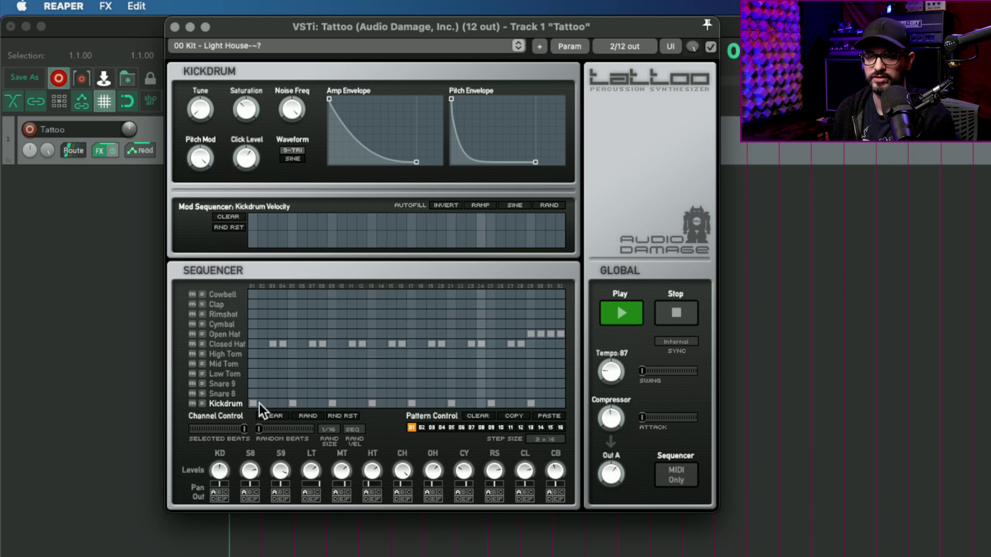
pyautogui.click(219, 404)
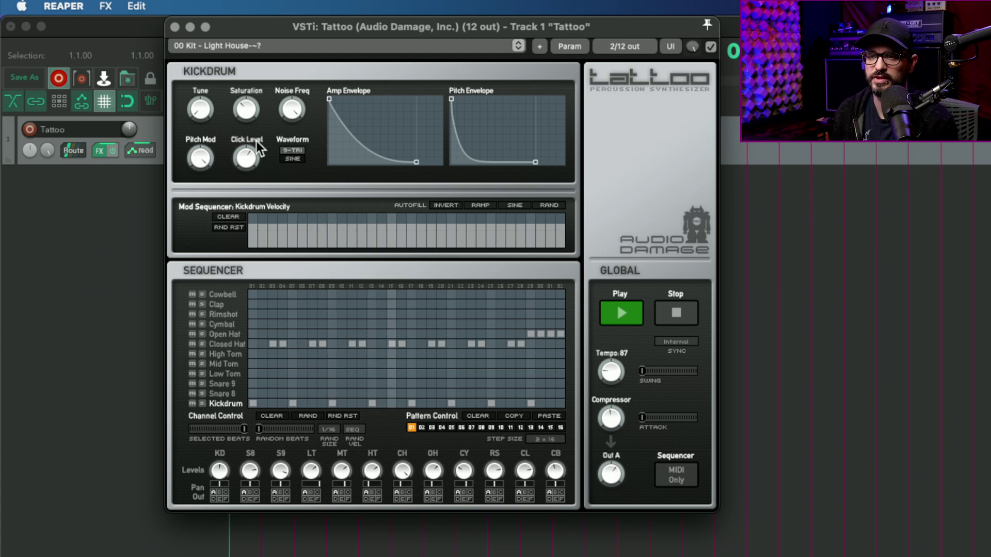
# Shorten the Kickdrum's amp envelope and straighten its decay curve, and shorten its pitch envelope
pyautogui.moveTo(416, 162); pyautogui.dragTo(368, 169)
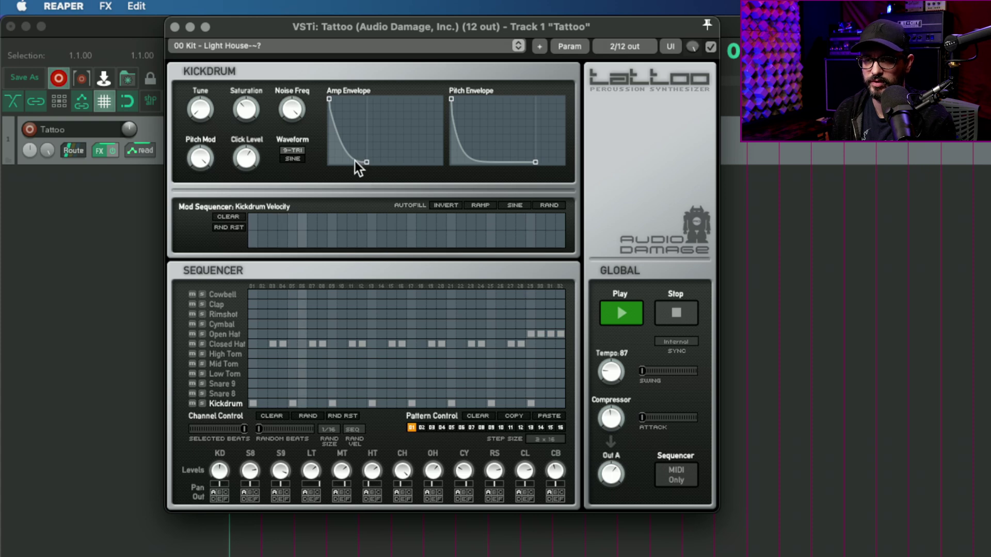
pyautogui.moveTo(366, 91); pyautogui.dragTo(362, 116)
pyautogui.moveTo(470, 146); pyautogui.dragTo(484, 172)
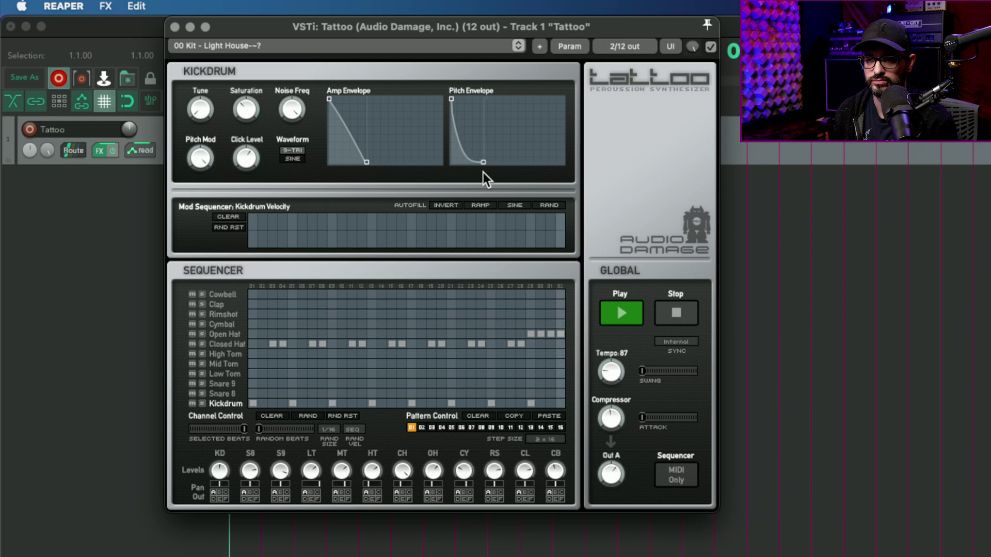
# Adjust the Kickdrum's Tune, Pitch Mod, Saturation, Noise Freq and Click Level, and bend its amp envelope decay inward
pyautogui.click(206, 153)
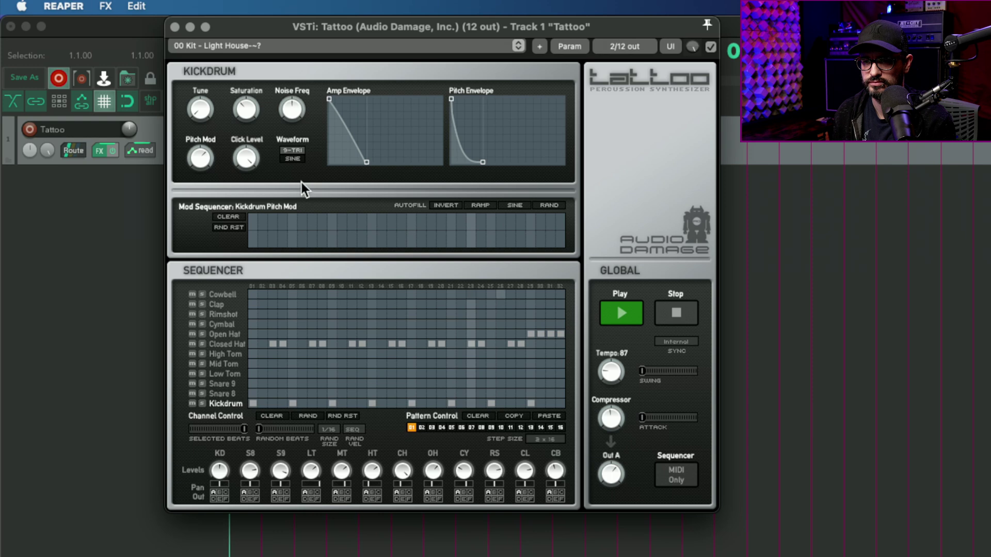
pyautogui.click(293, 158)
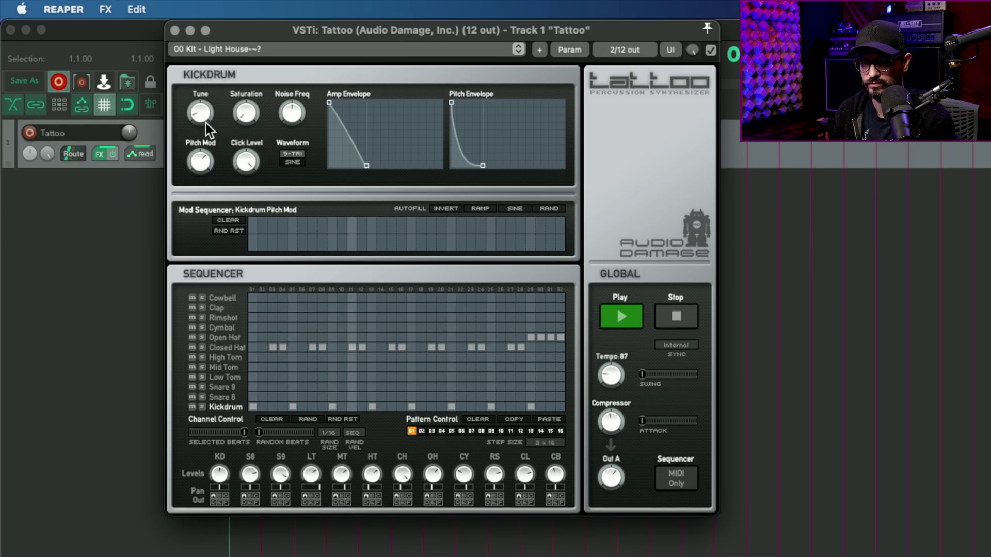
pyautogui.click(248, 114)
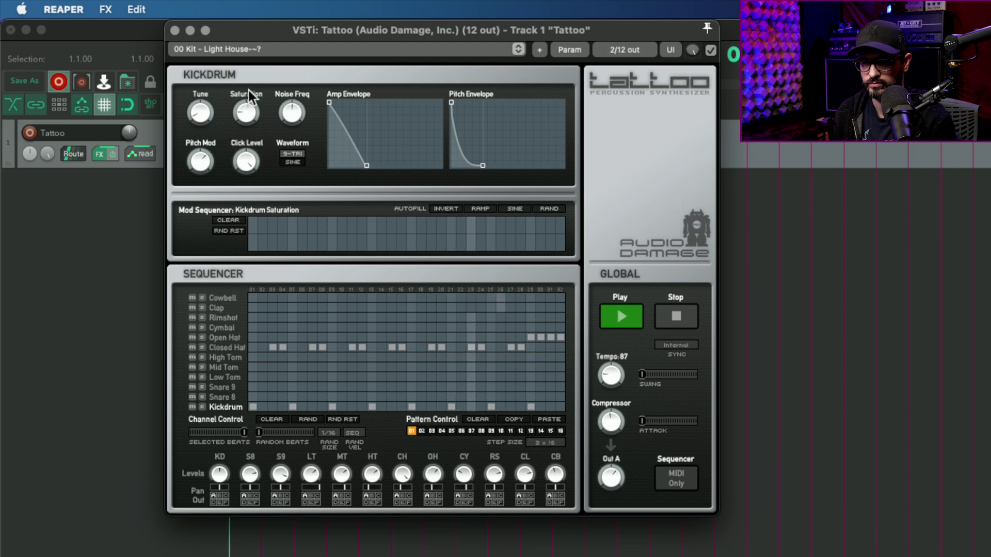
pyautogui.click(247, 162)
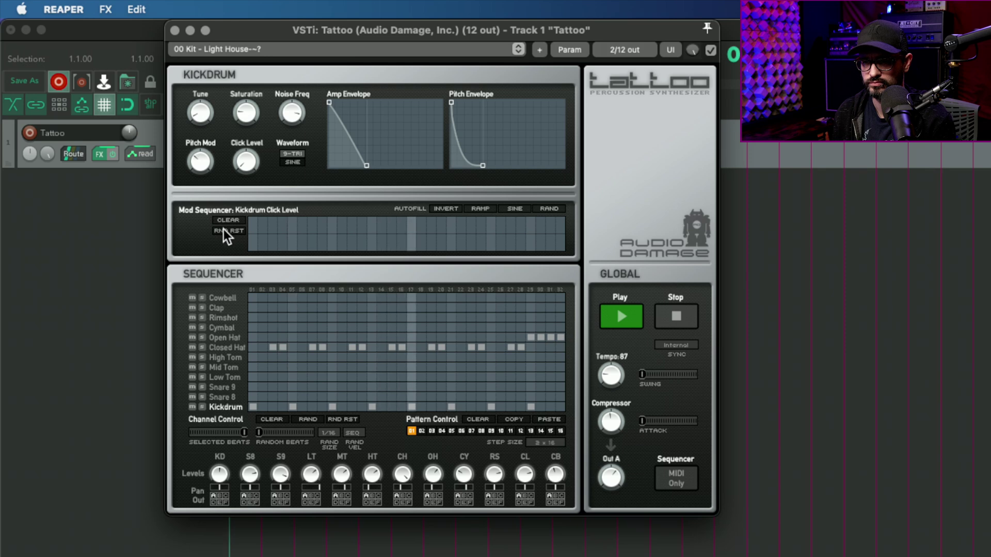
pyautogui.moveTo(333, 121); pyautogui.dragTo(339, 150)
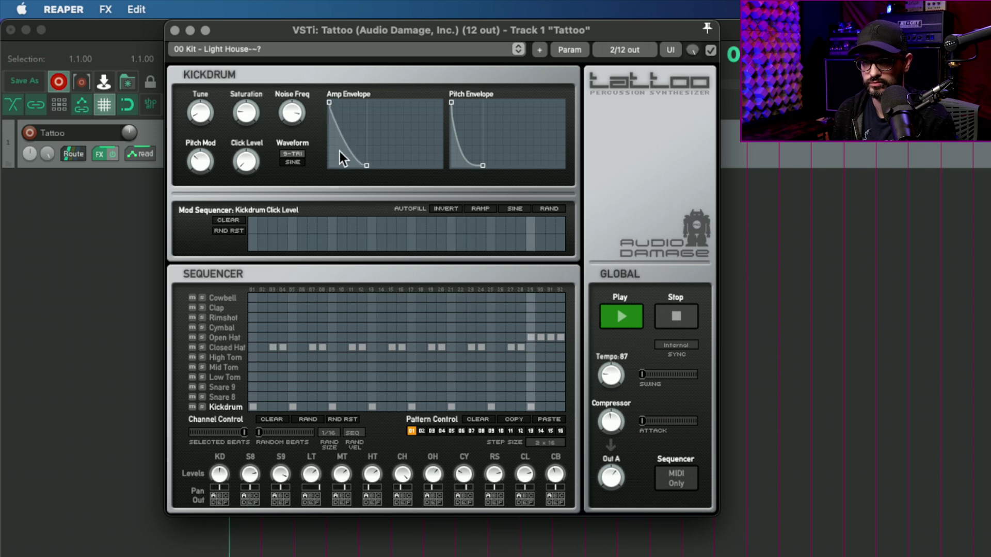
# Select and solo the Closed Hat channel, and adjust its Decay, HPF Freq and BPF Freq during playback
pyautogui.click(223, 348)
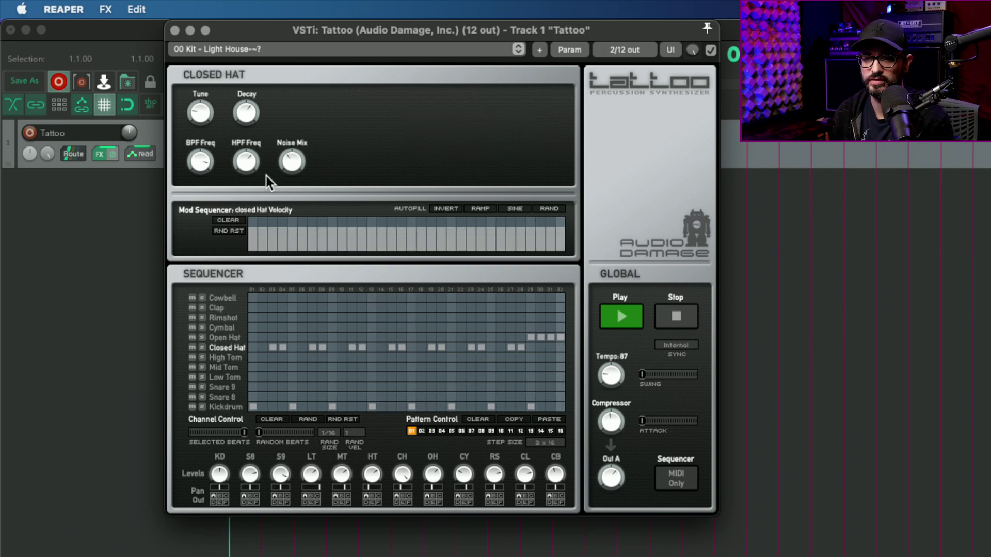
pyautogui.click(202, 348)
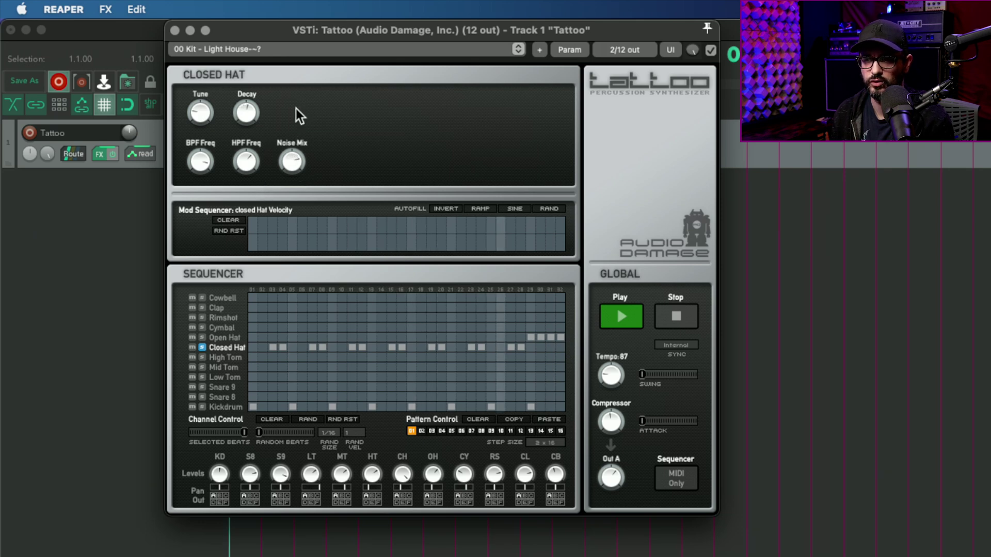
pyautogui.moveTo(246, 161); pyautogui.dragTo(251, 194)
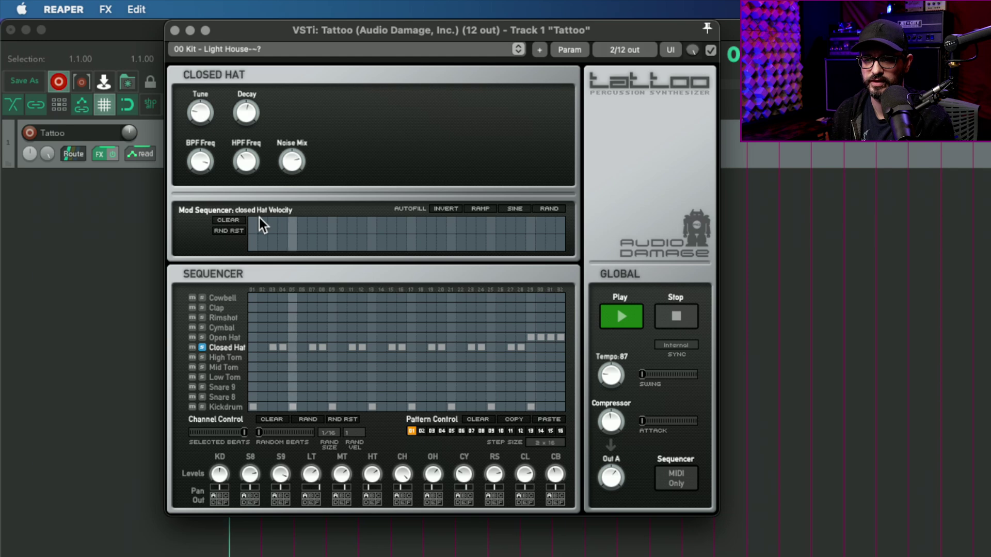
pyautogui.moveTo(244, 166); pyautogui.dragTo(248, 114)
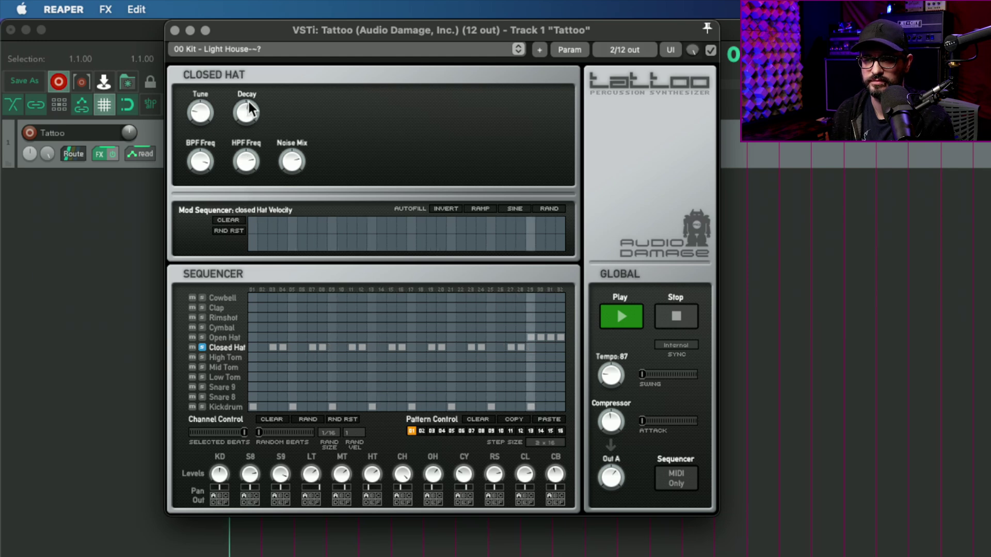
pyautogui.press('space')
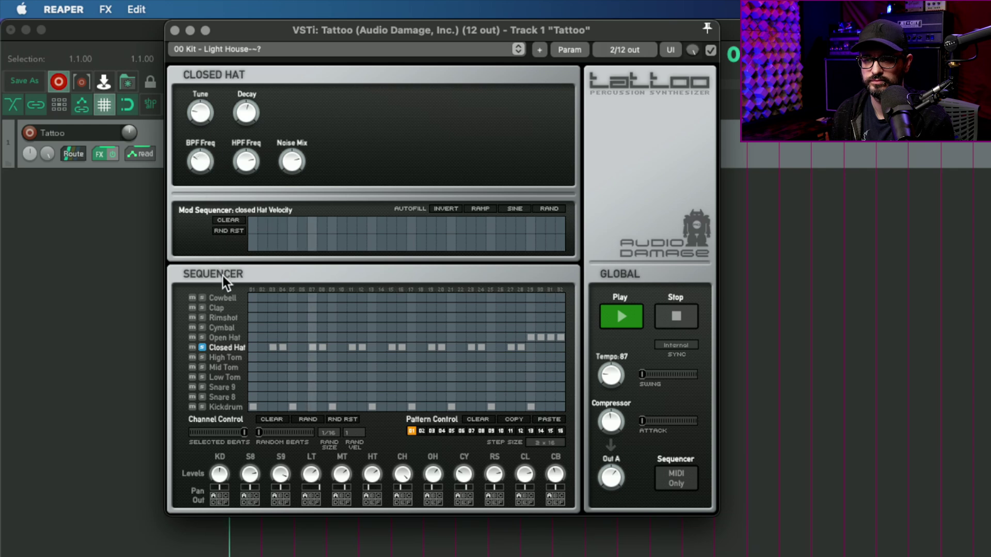
pyautogui.press('space')
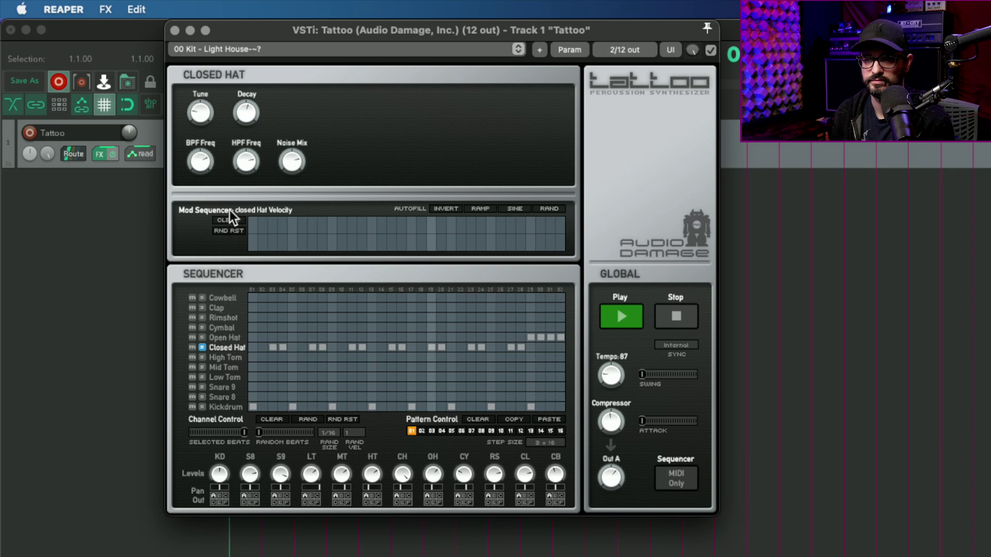
# Adjust the Closed Hat's Noise Mix, Tune and Decay, and take the channel out of solo
pyautogui.moveTo(292, 163); pyautogui.dragTo(289, 222)
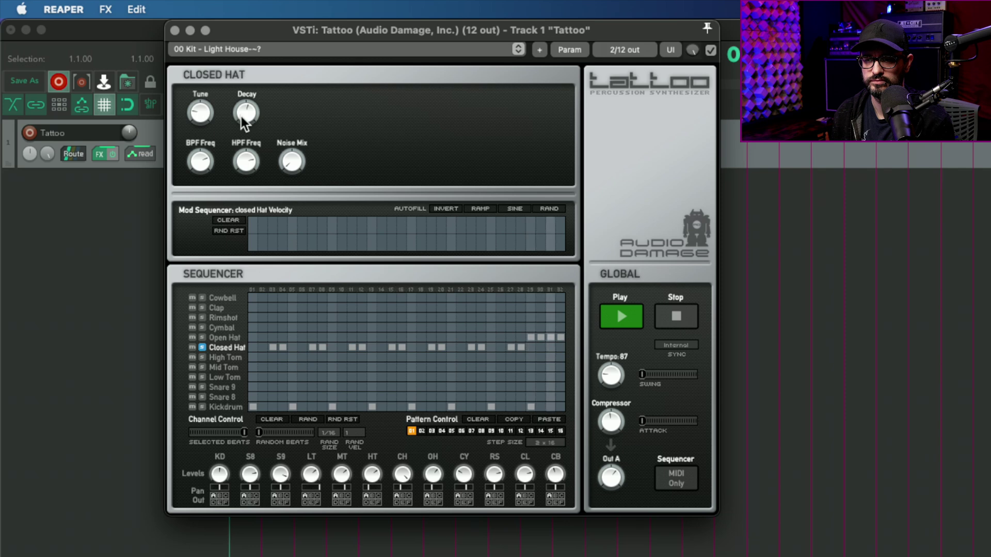
pyautogui.click(209, 86)
pyautogui.moveTo(209, 105)
pyautogui.mouseDown()
pyautogui.moveTo(205, 141)
pyautogui.moveTo(205, 114)
pyautogui.mouseUp()
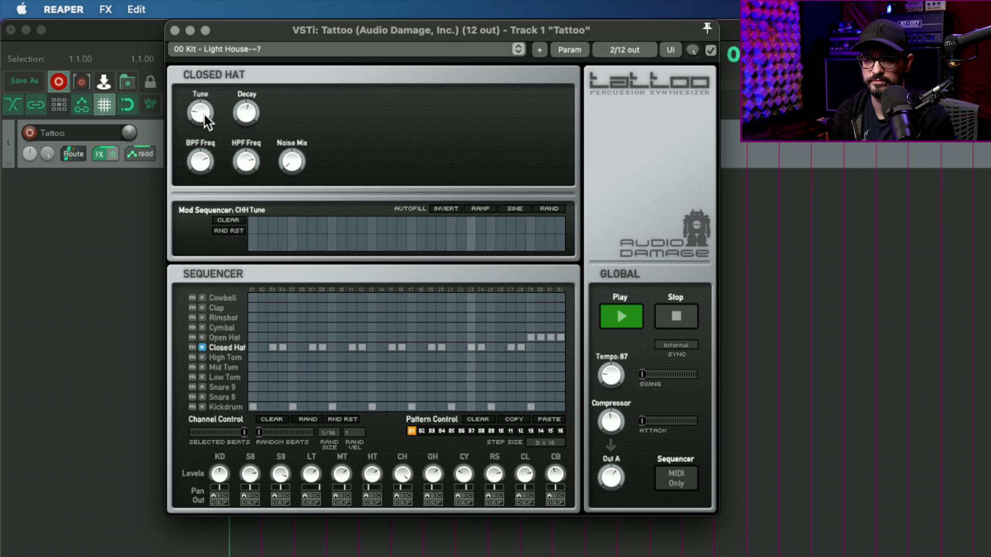
pyautogui.click(246, 110)
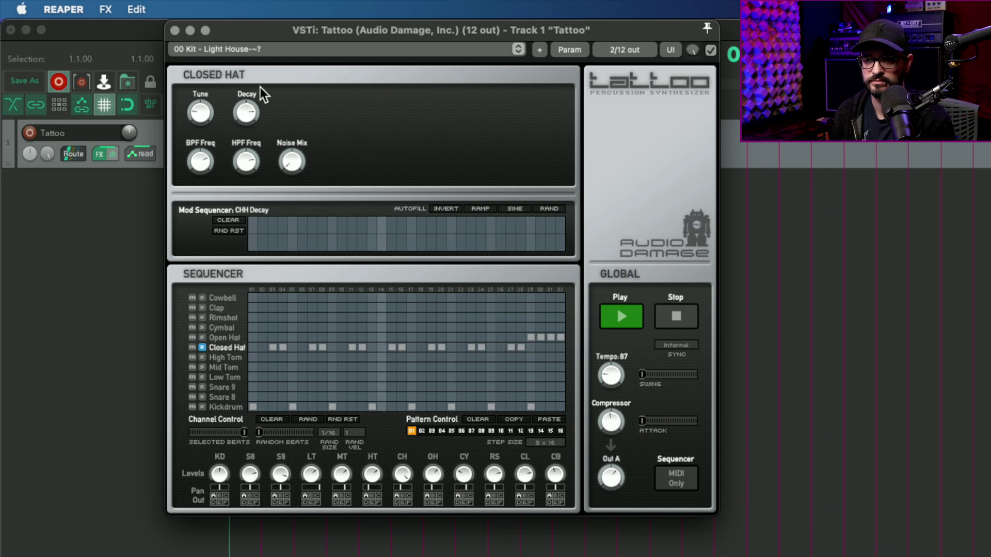
pyautogui.click(290, 153)
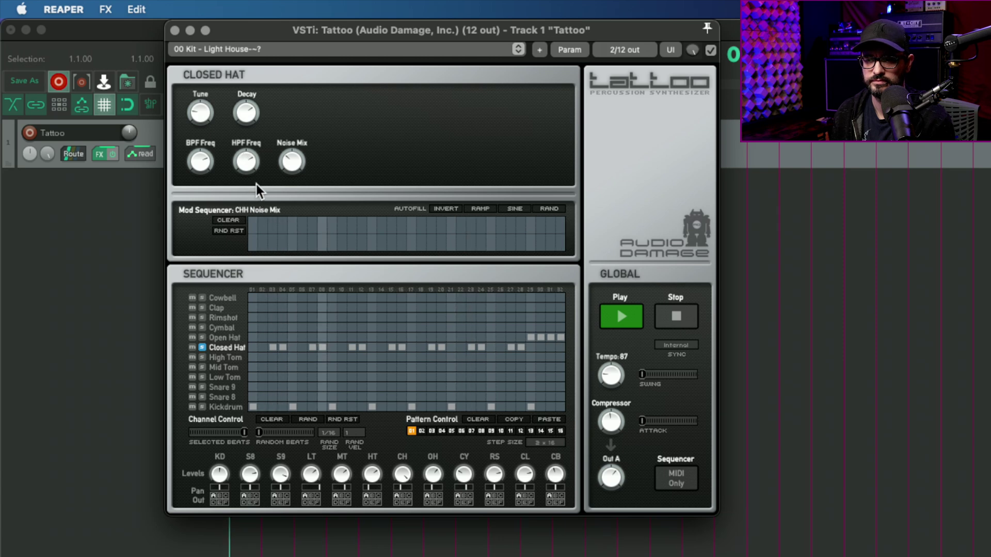
pyautogui.click(201, 346)
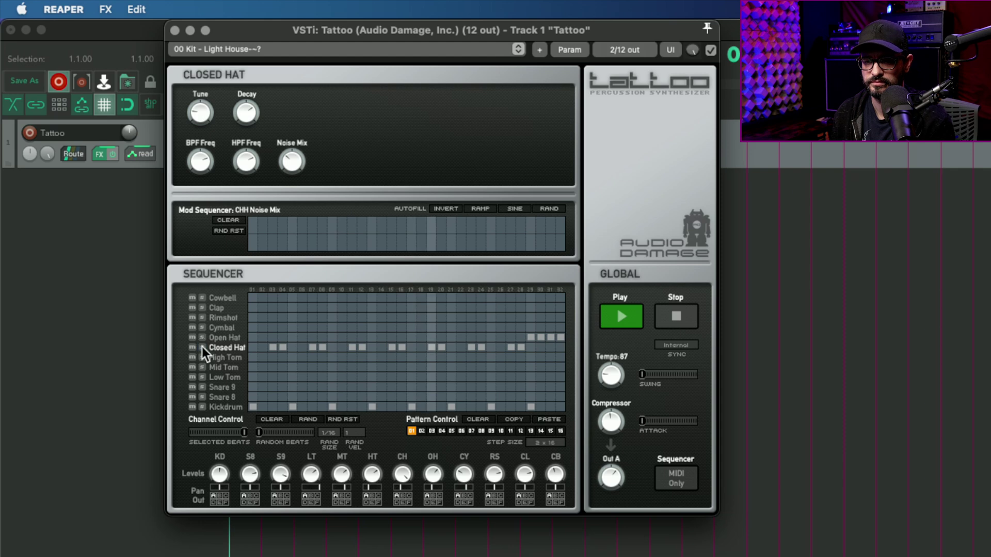
# Switch playback to pattern 3 at tempo 104, and select and solo the Mid Tom channel
pyautogui.click(424, 431)
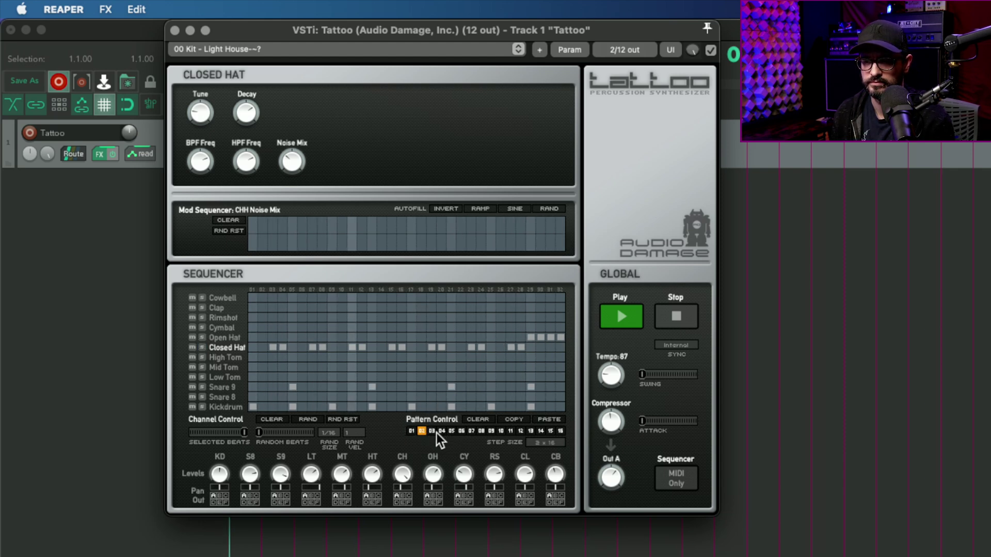
pyautogui.moveTo(615, 385); pyautogui.dragTo(612, 362)
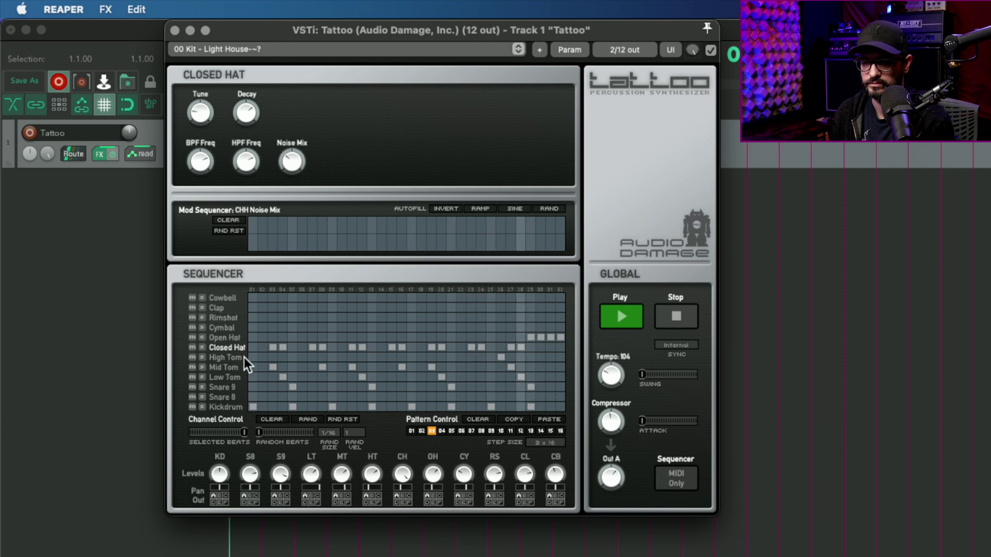
pyautogui.click(226, 368)
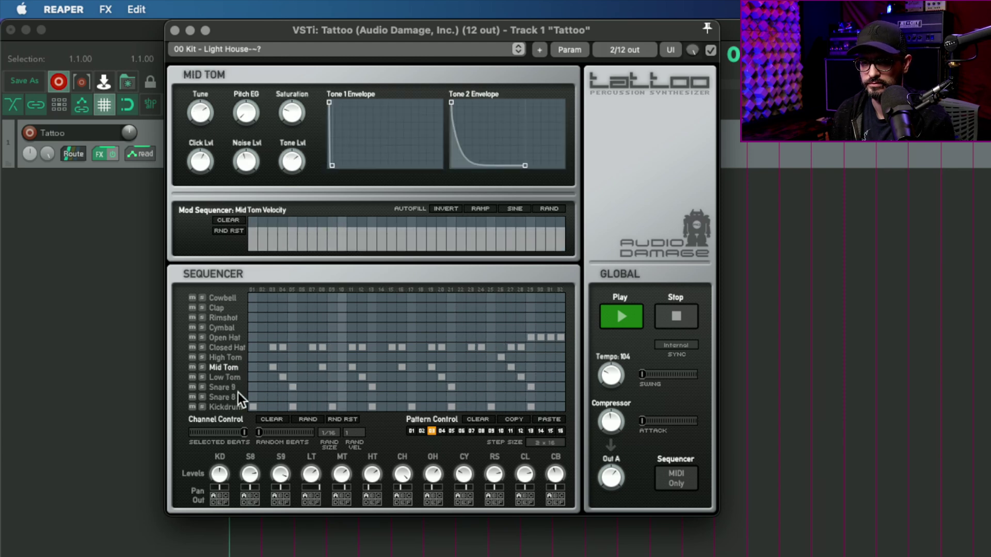
pyautogui.click(202, 367)
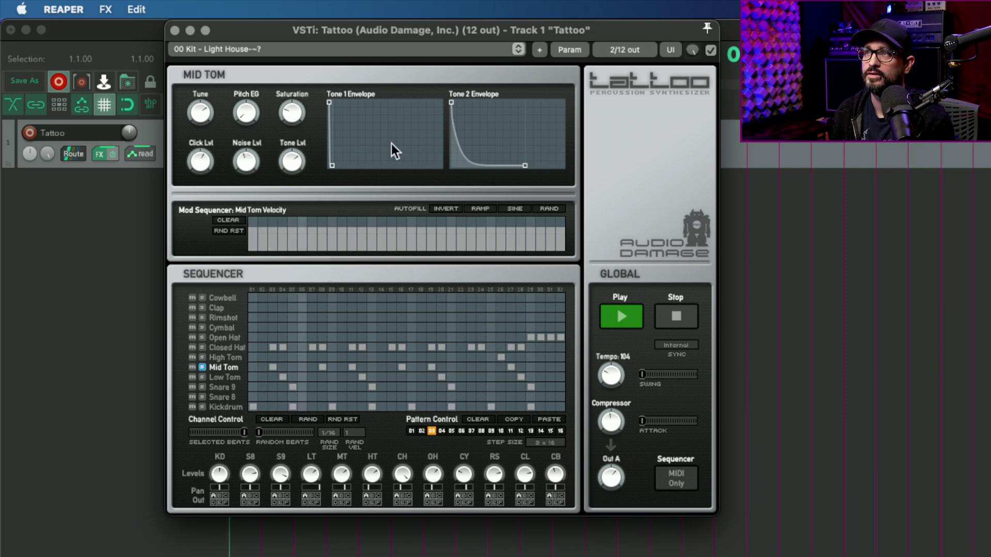
# Lengthen the Mid Tom's Tone 1 envelope to about a third of its range, adjust Pitch EG and Tune, and loosen the Tone 2 decay curve
pyautogui.moveTo(333, 165); pyautogui.dragTo(469, 180)
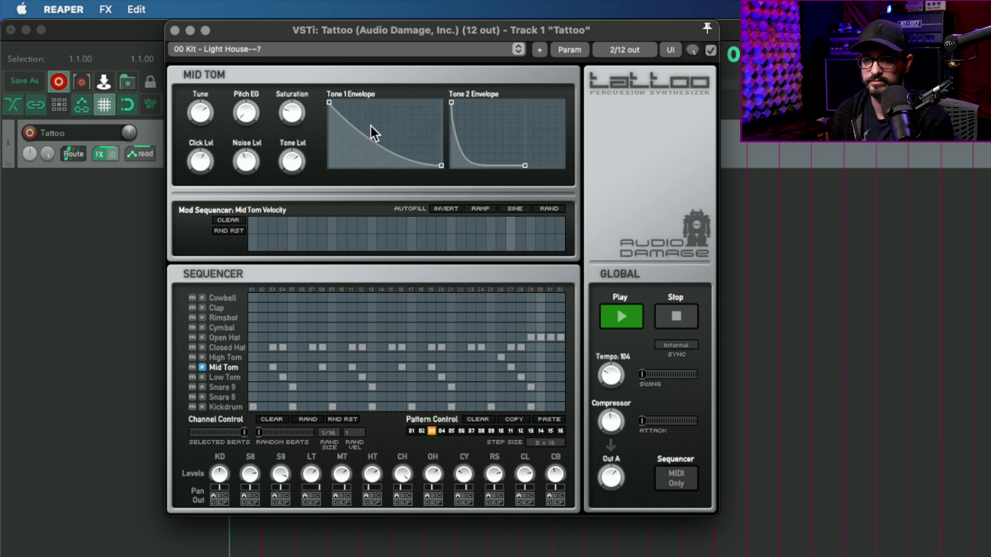
pyautogui.moveTo(371, 126); pyautogui.dragTo(379, 113)
pyautogui.click(250, 111)
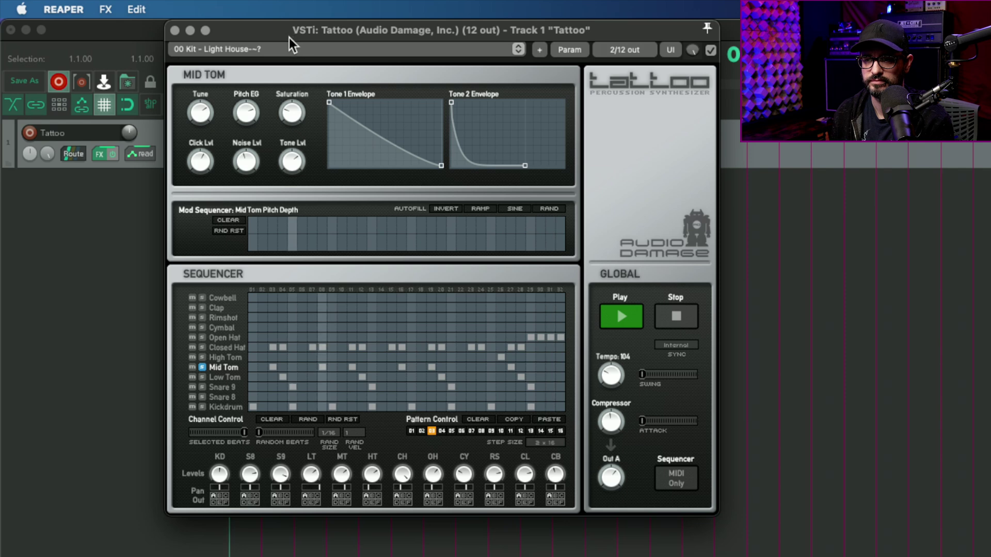
pyautogui.moveTo(366, 135); pyautogui.dragTo(370, 140)
pyautogui.click(251, 111)
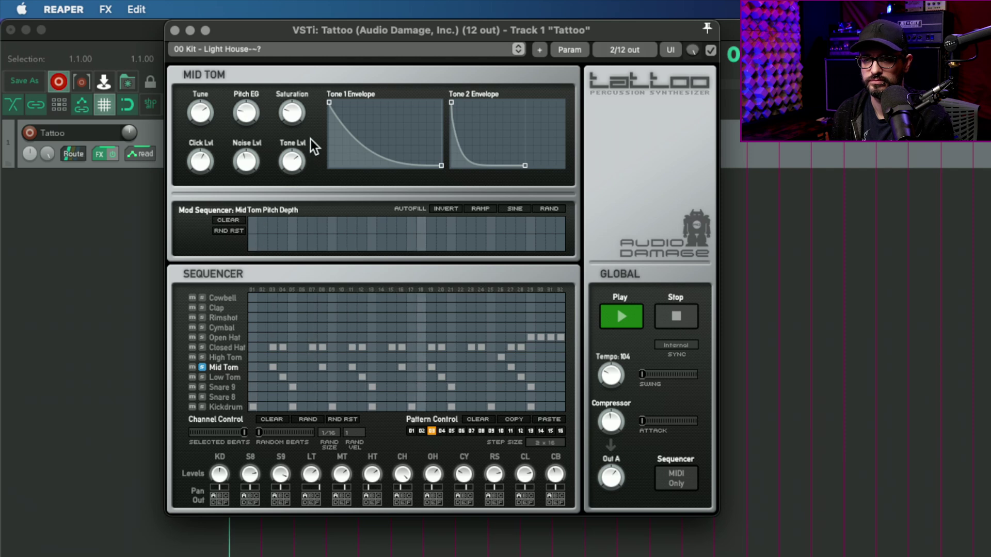
pyautogui.moveTo(441, 166); pyautogui.dragTo(363, 191)
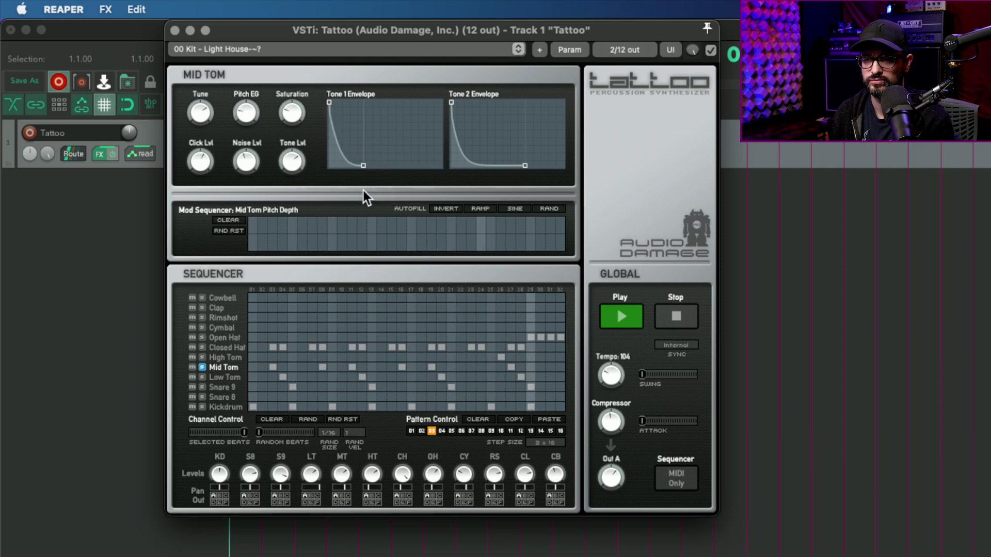
pyautogui.moveTo(487, 131); pyautogui.dragTo(513, 112)
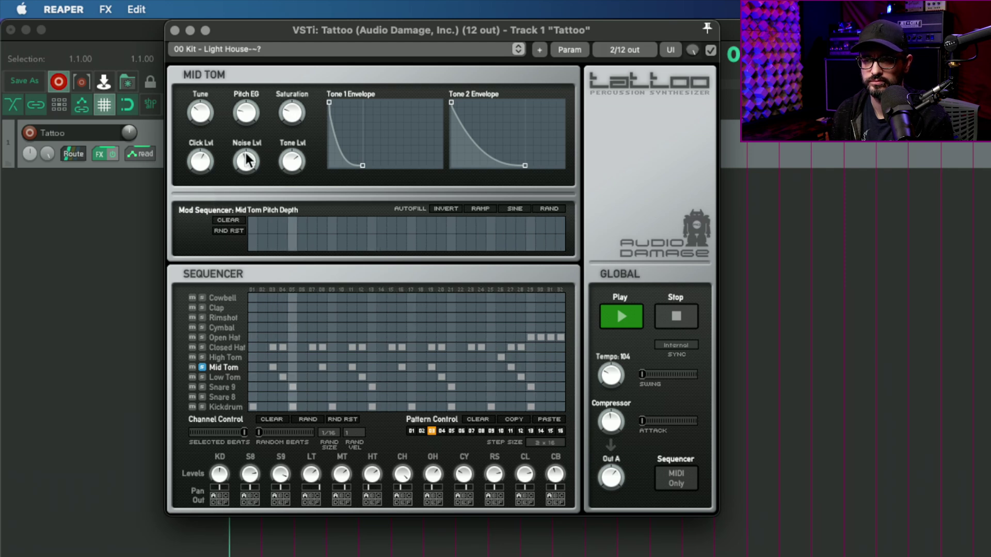
# Draw varying step modulation for the Mid Tom's Saturation and Noise Lvl in the mod sequencer
pyautogui.click(292, 112)
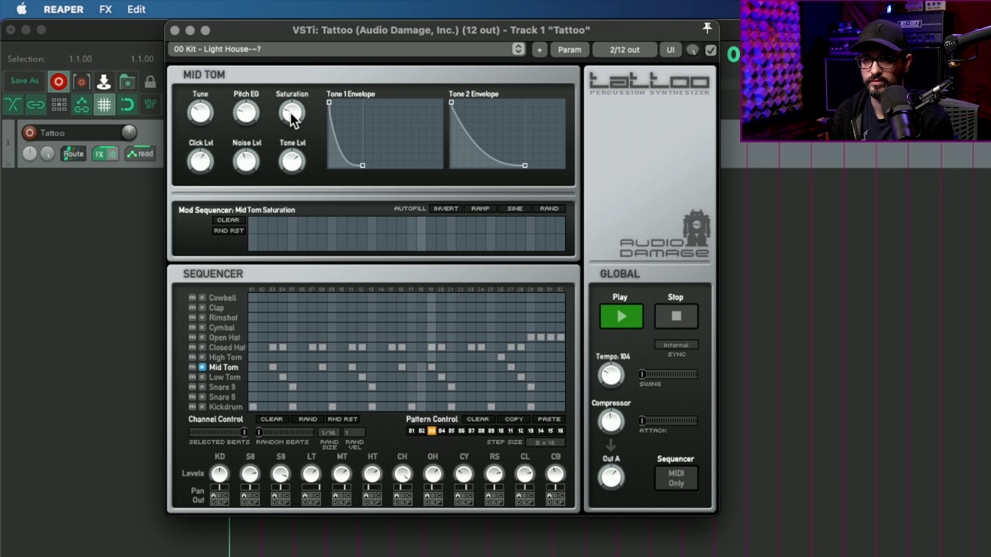
pyautogui.moveTo(266, 235); pyautogui.dragTo(555, 229)
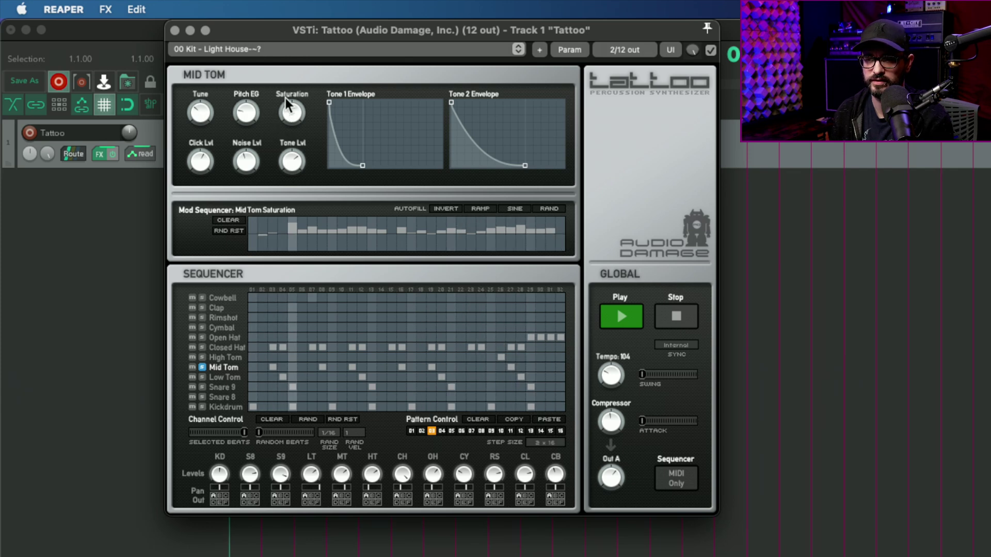
pyautogui.moveTo(442, 245)
pyautogui.mouseDown()
pyautogui.moveTo(516, 232)
pyautogui.moveTo(558, 244)
pyautogui.moveTo(559, 218)
pyautogui.mouseUp()
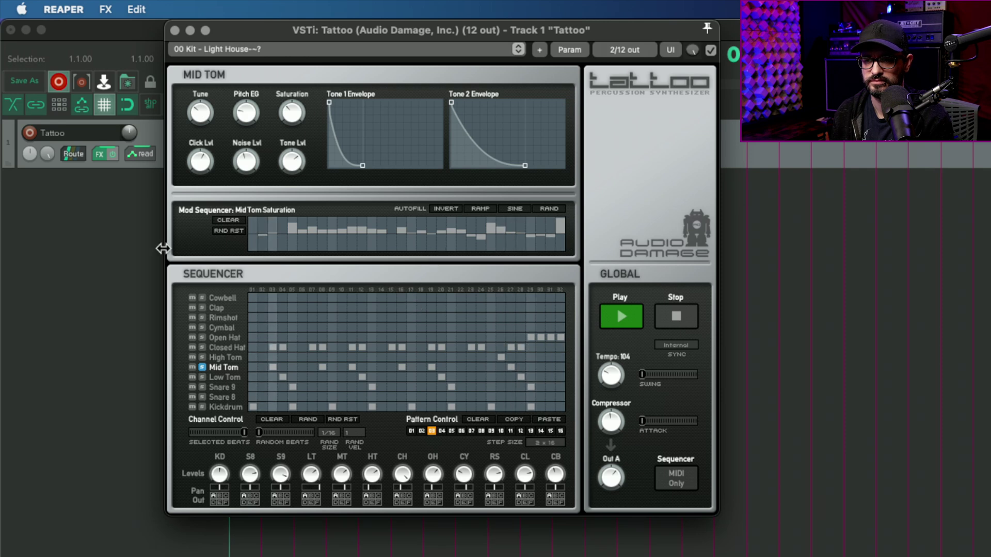
pyautogui.click(246, 162)
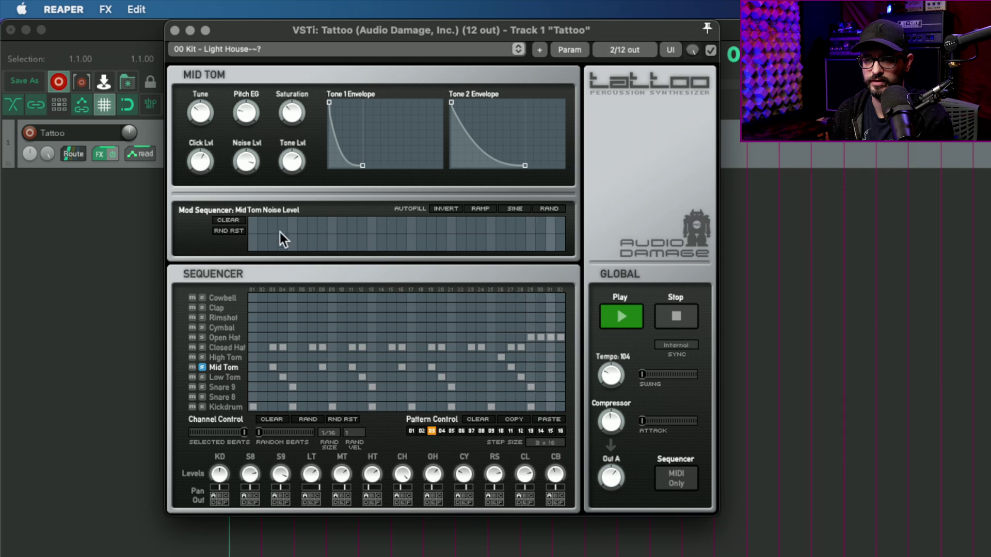
pyautogui.moveTo(267, 229); pyautogui.dragTo(592, 228)
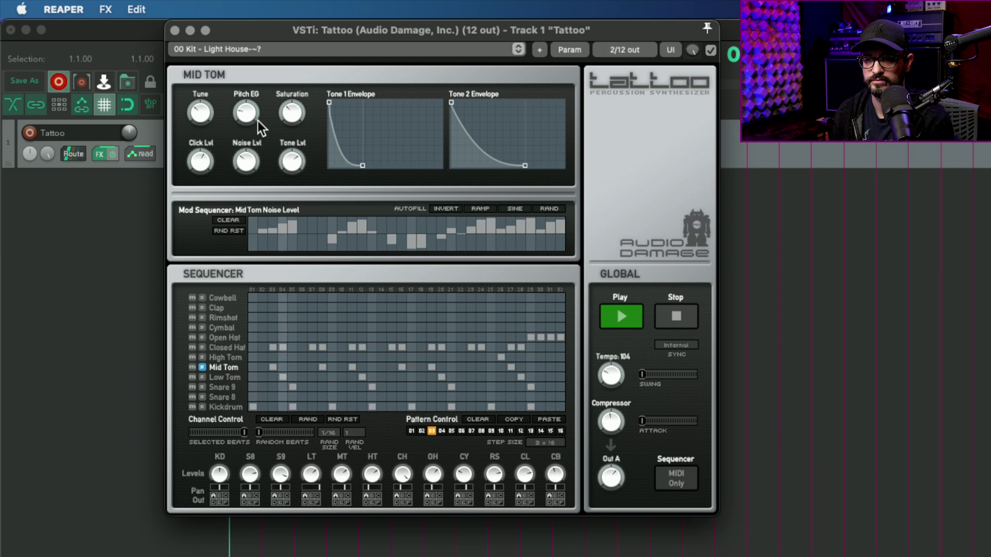
# Adjust the Mid Tom's Click Lvl, unsolo it, shorten both tone envelopes, and clear its drawn modulation steps
pyautogui.click(192, 163)
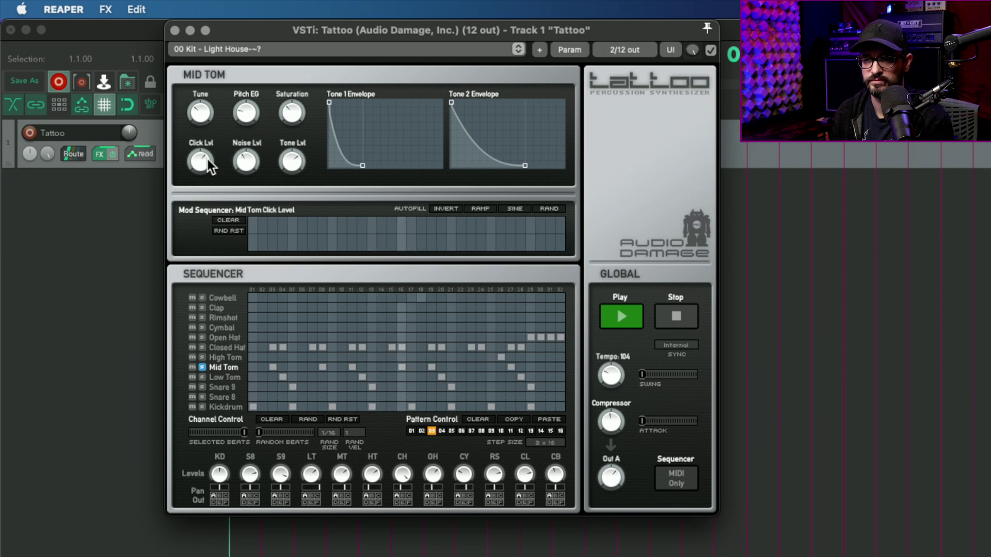
pyautogui.click(201, 367)
pyautogui.moveTo(525, 165); pyautogui.dragTo(487, 174)
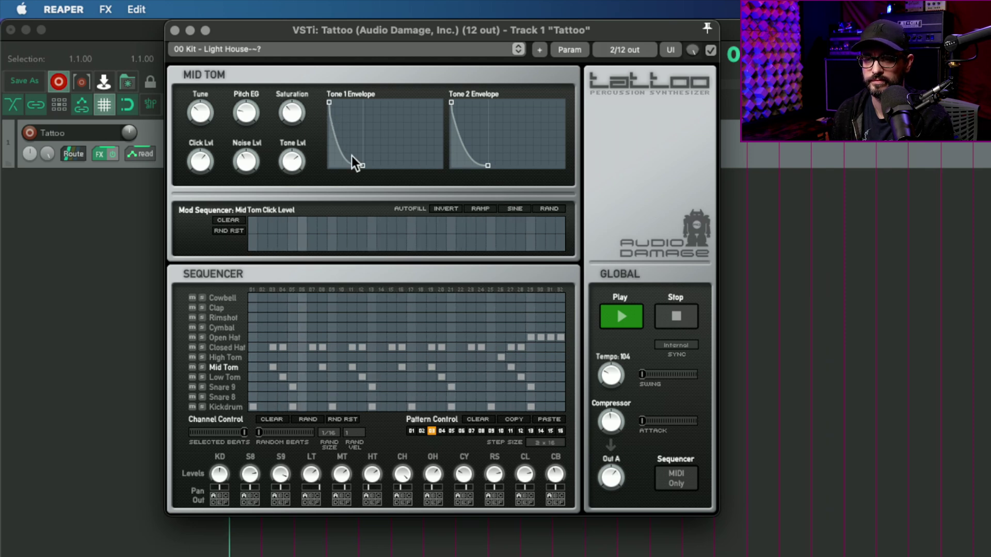
pyautogui.moveTo(361, 166); pyautogui.dragTo(356, 165)
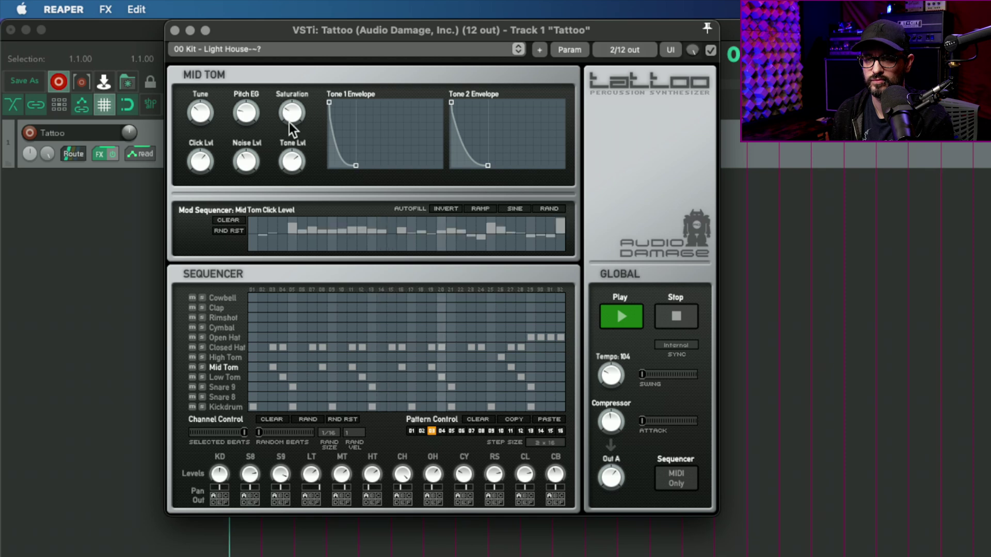
pyautogui.click(227, 221)
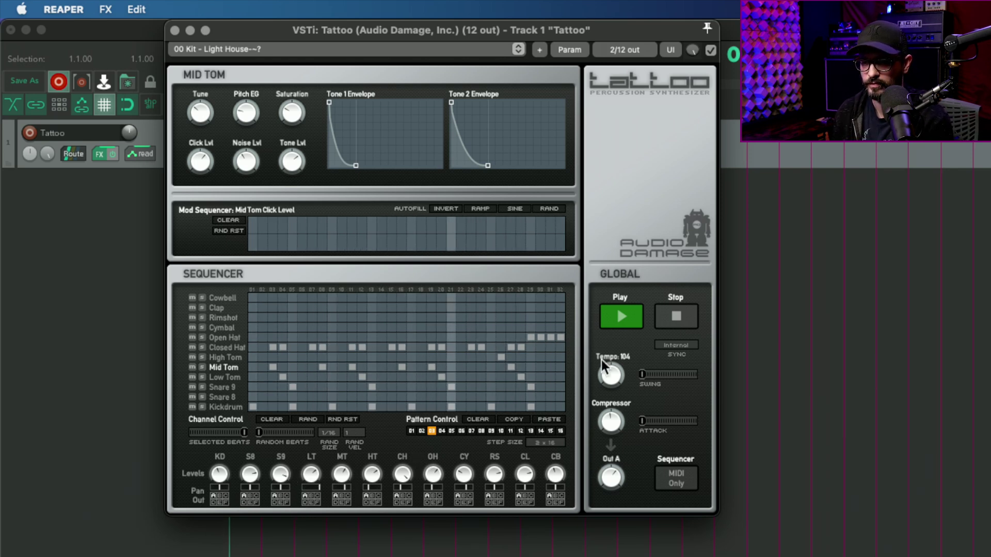
# Switch to pattern 6, solo the Open Hat, and shorten its Decay and raise its Noise Mix
pyautogui.click(461, 431)
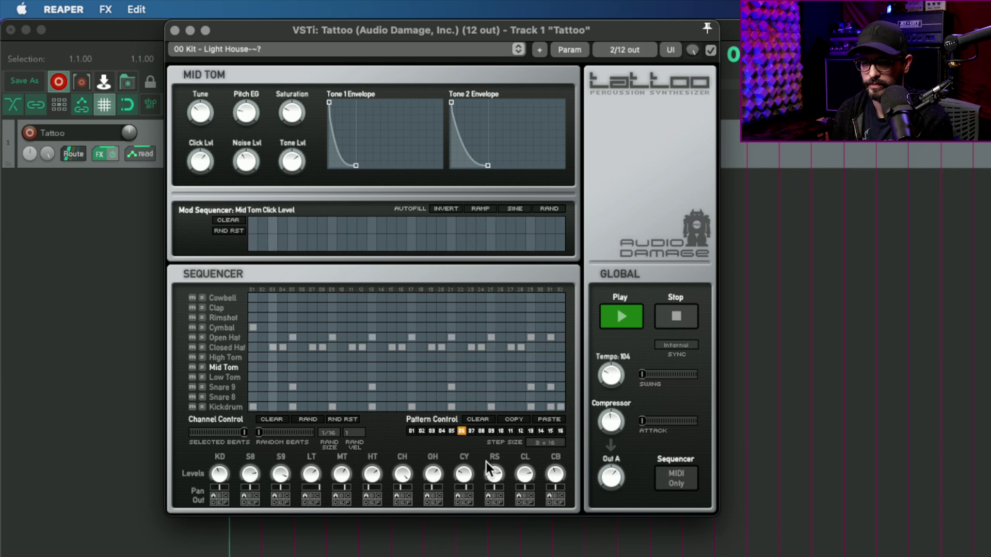
pyautogui.click(232, 338)
pyautogui.click(202, 337)
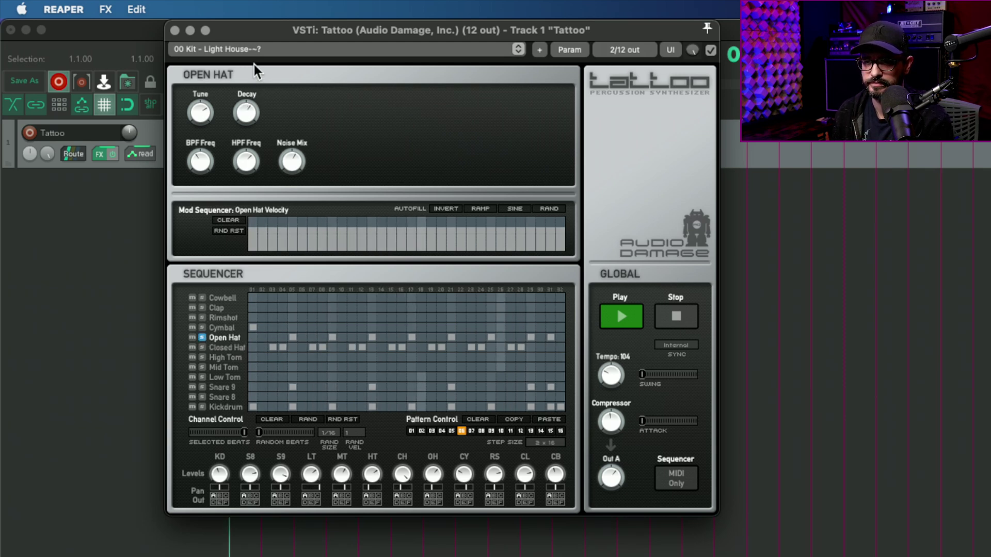
pyautogui.click(256, 113)
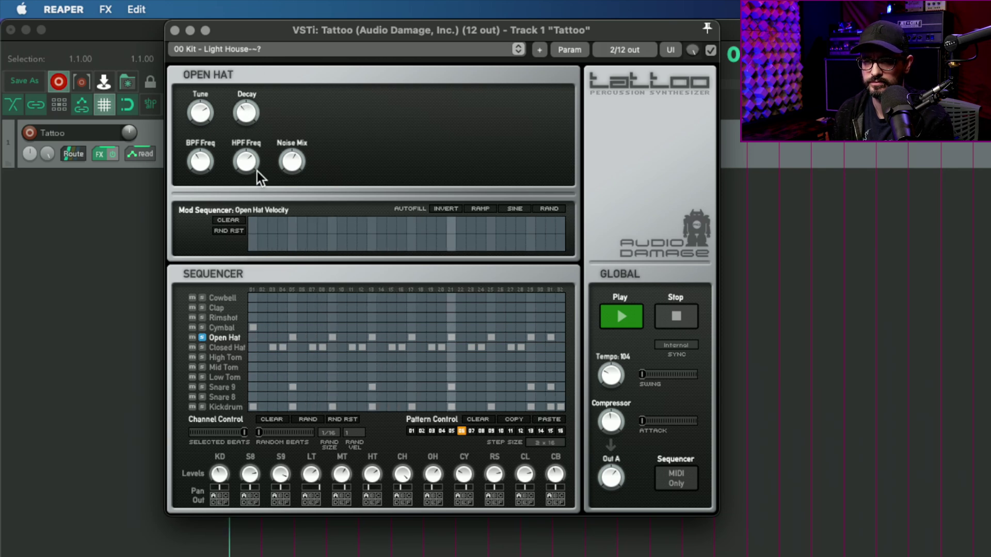
pyautogui.moveTo(294, 175); pyautogui.dragTo(295, 107)
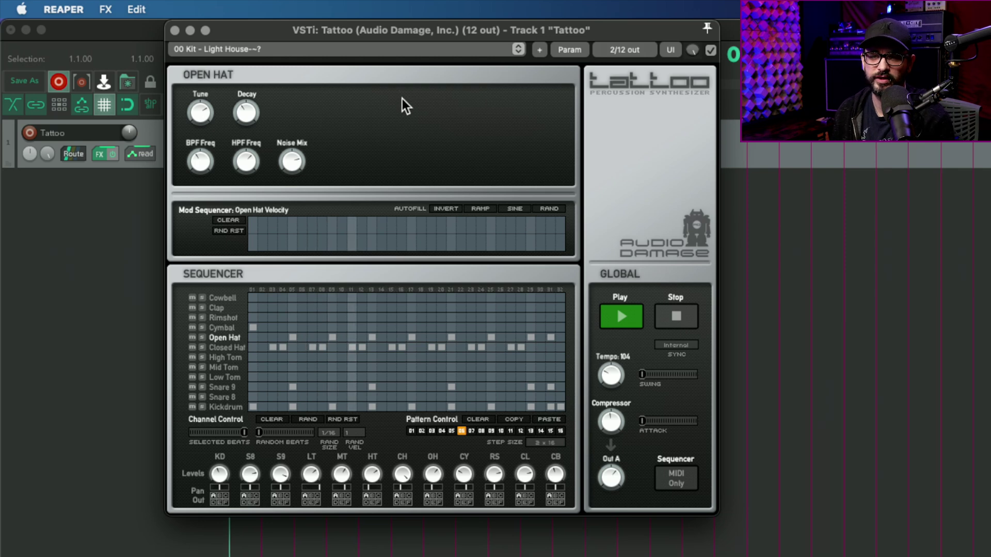
# Load the 02 Kit - Minimal preset, start playback, and paste the copied beat into its empty pattern 1
pyautogui.click(282, 49)
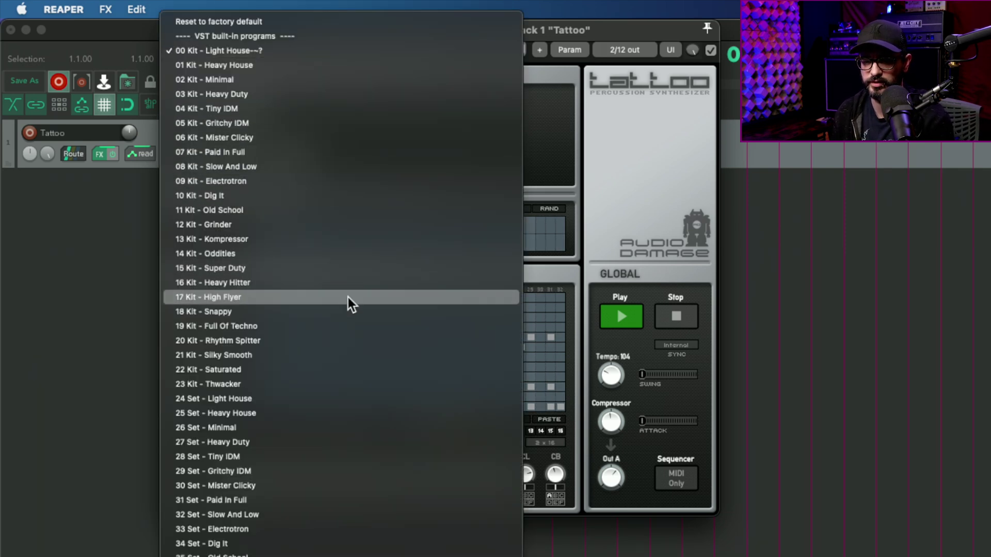
pyautogui.click(323, 80)
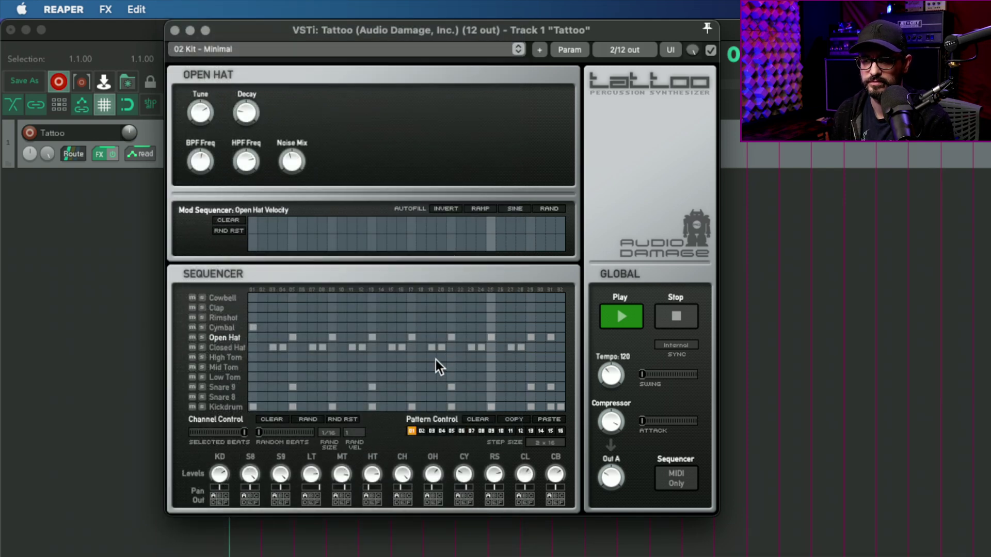
pyautogui.click(692, 345)
pyautogui.click(609, 316)
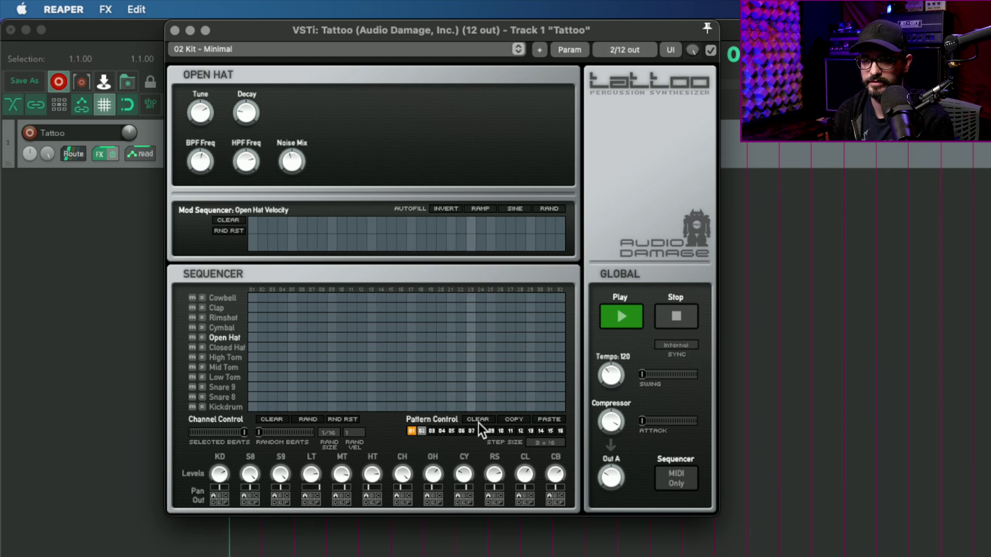
pyautogui.click(544, 417)
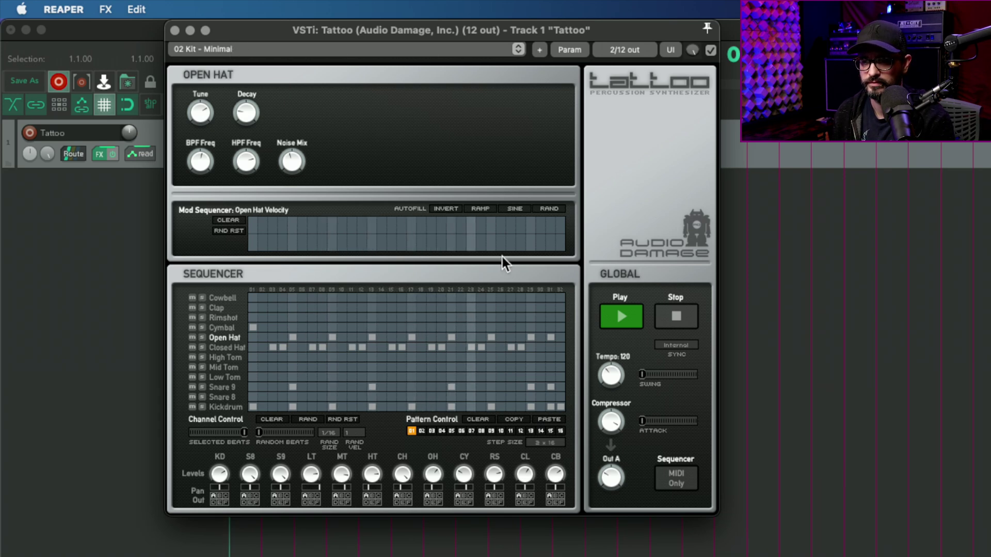
# Audition the presets from 03 Kit - Heavy Duty through 45 Set - Silky Smooth, and stop playback
pyautogui.scroll(-1, 287, 52)
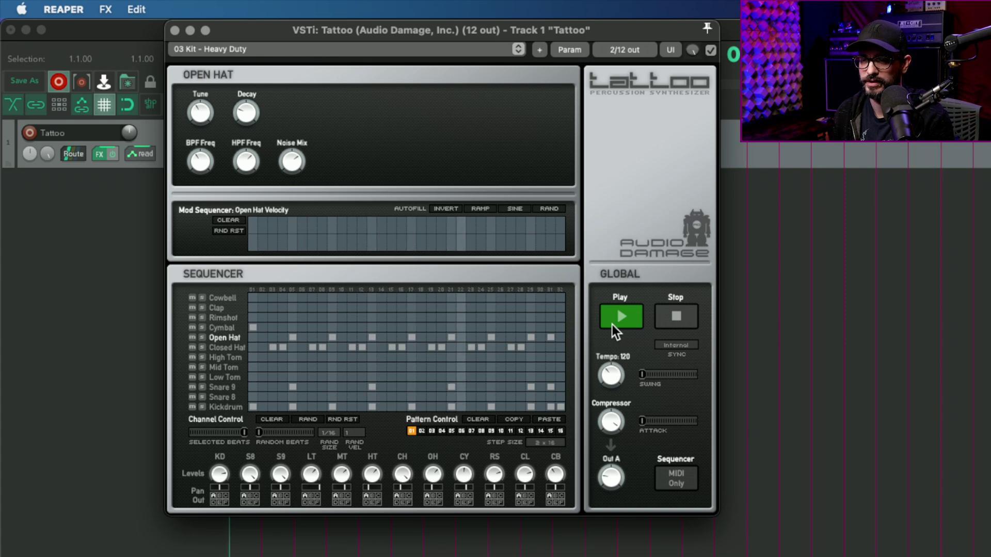
pyautogui.scroll(-20, 248, 48)
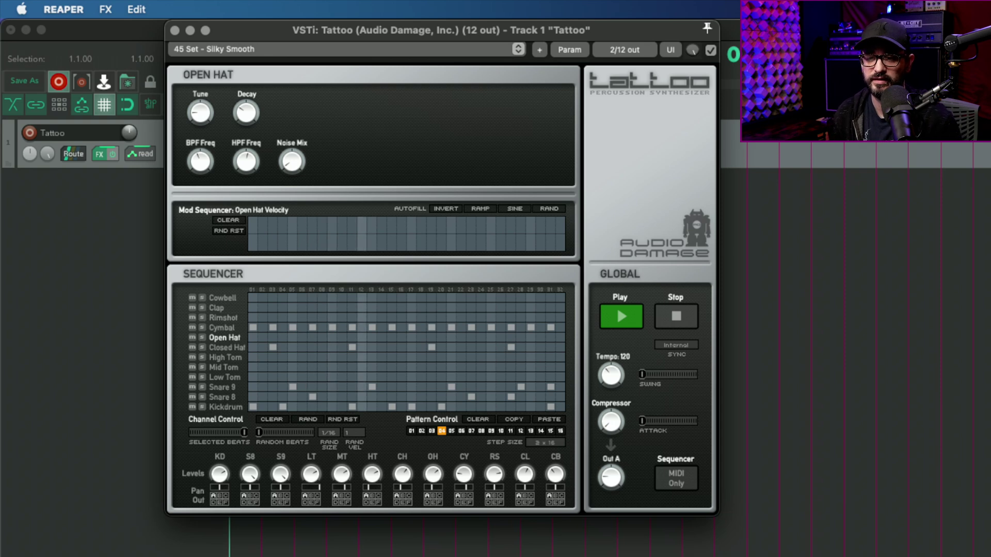
pyautogui.click(683, 318)
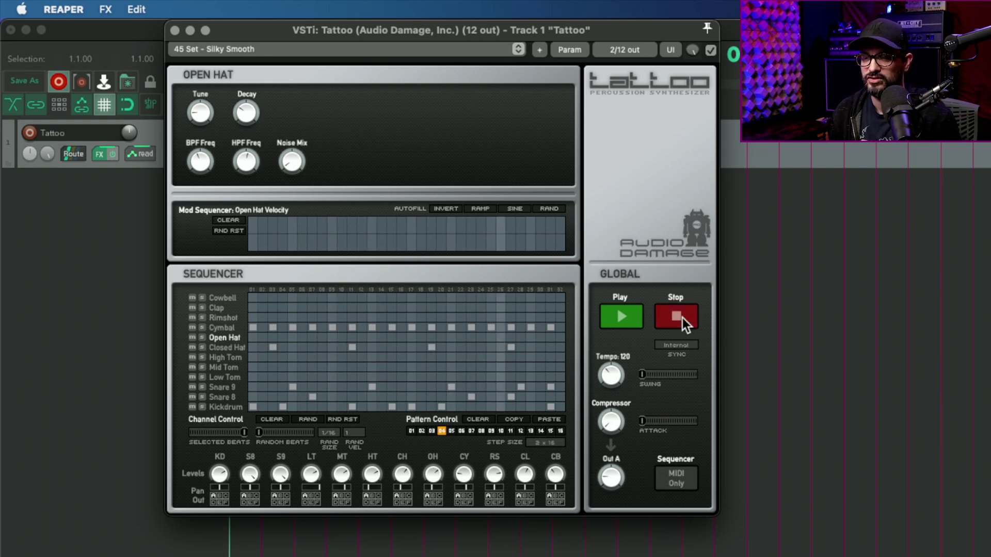